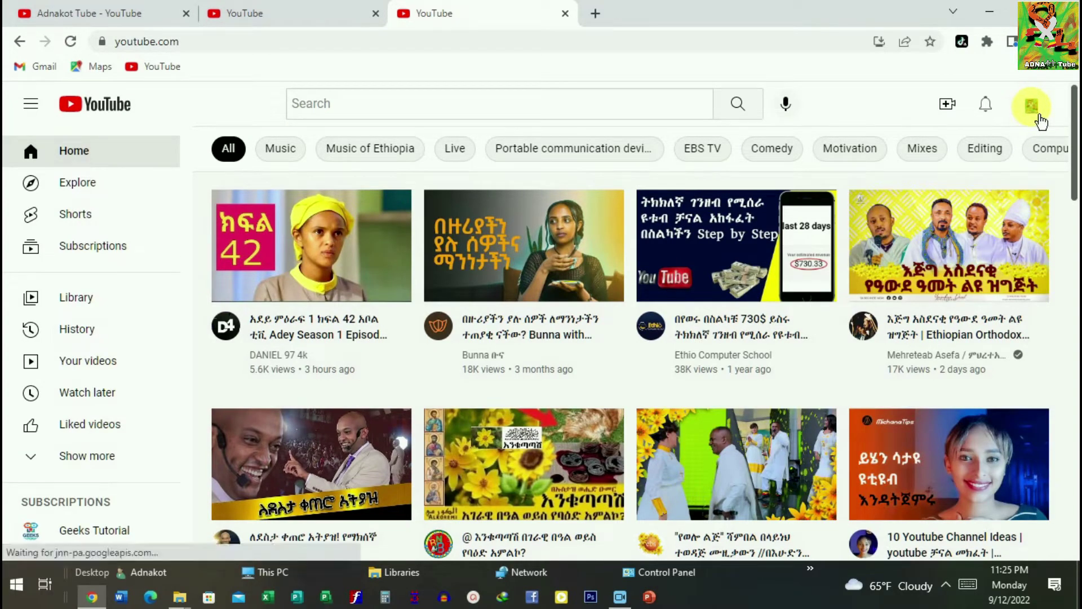
- Create a new YouTube channel named Ad tube, accepting that it is a new Google Account with its own settings
{"action": "left_click", "coordinate": [1041, 121]}
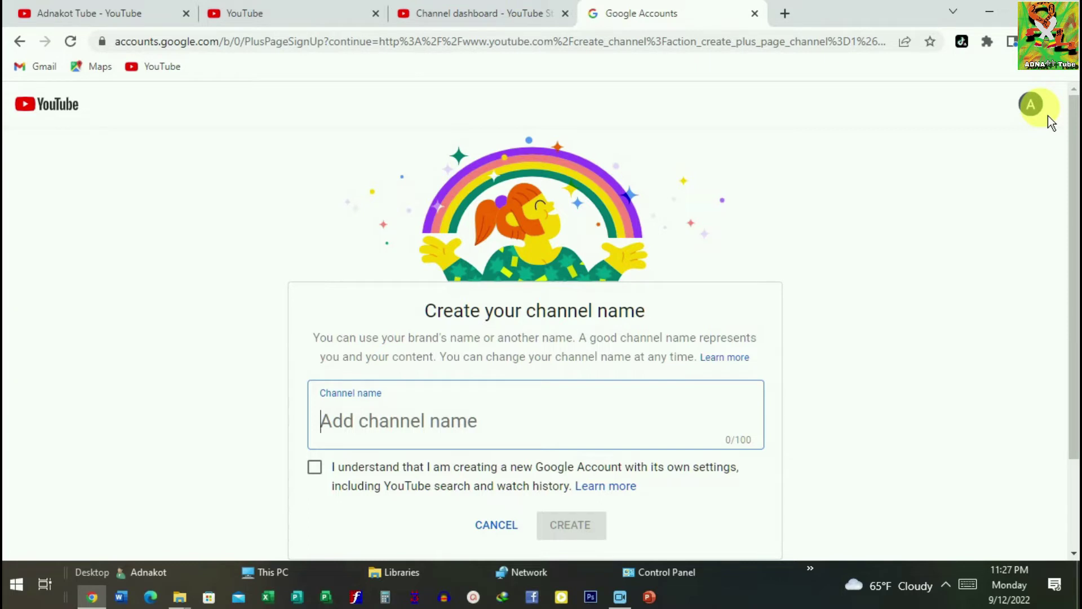
{"action": "scroll", "coordinate": [519, 394], "scroll_direction": "down", "scroll_amount": 1}
{"action": "scroll", "coordinate": [519, 384], "scroll_direction": "down", "scroll_amount": 2}
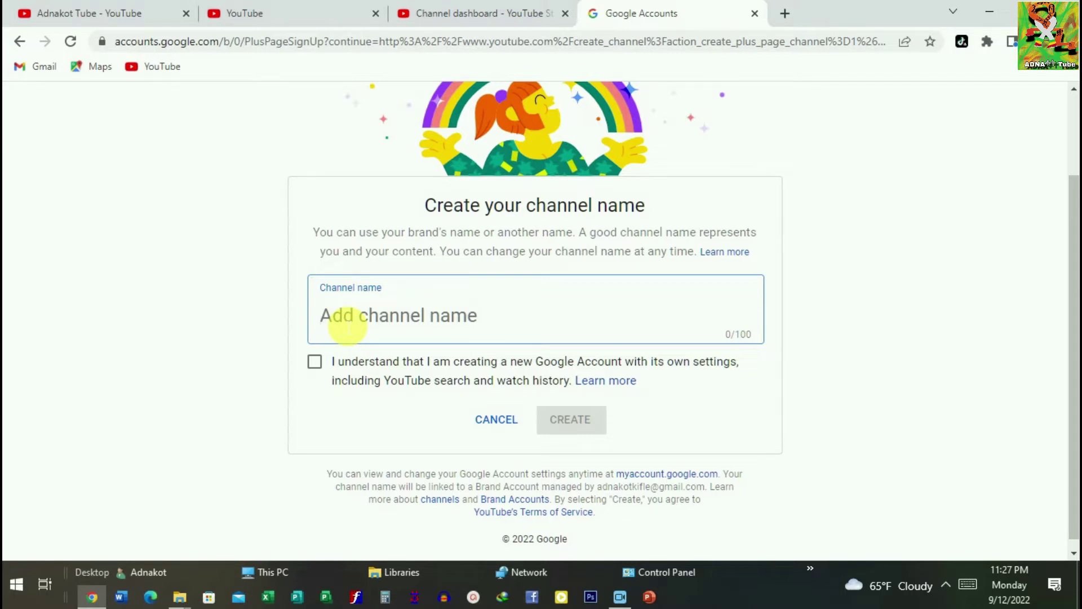
{"action": "type", "text": "Ad tube"}
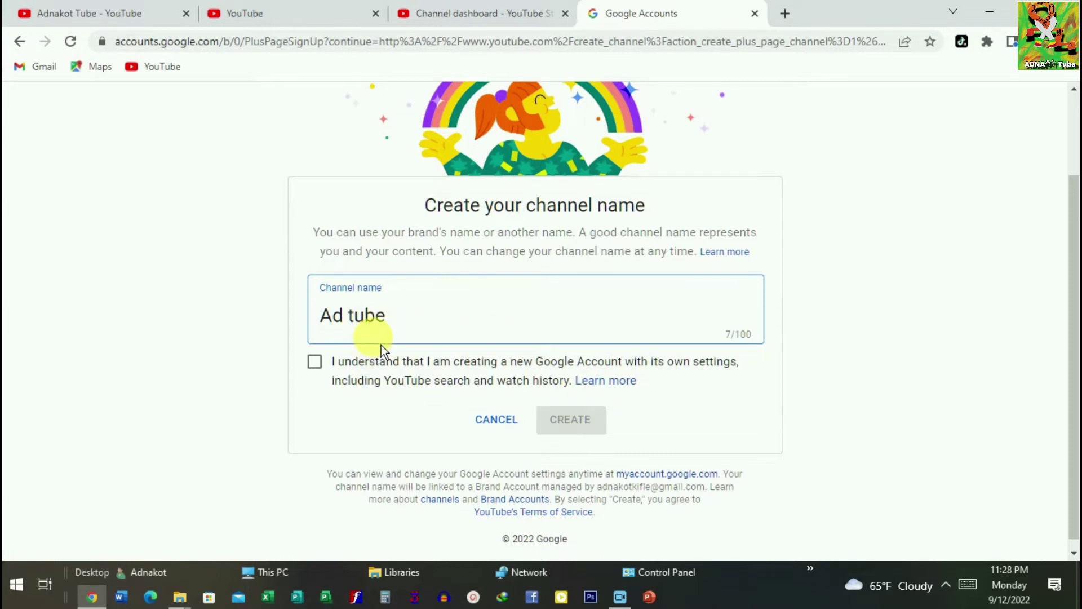
{"action": "left_click", "coordinate": [320, 362]}
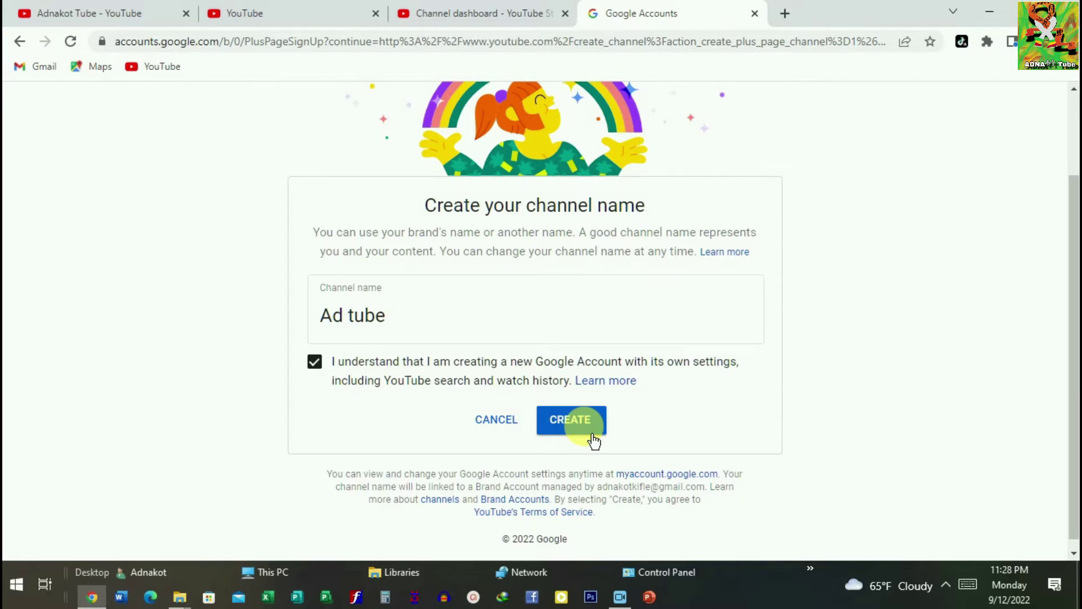
{"action": "left_click", "coordinate": [592, 434]}
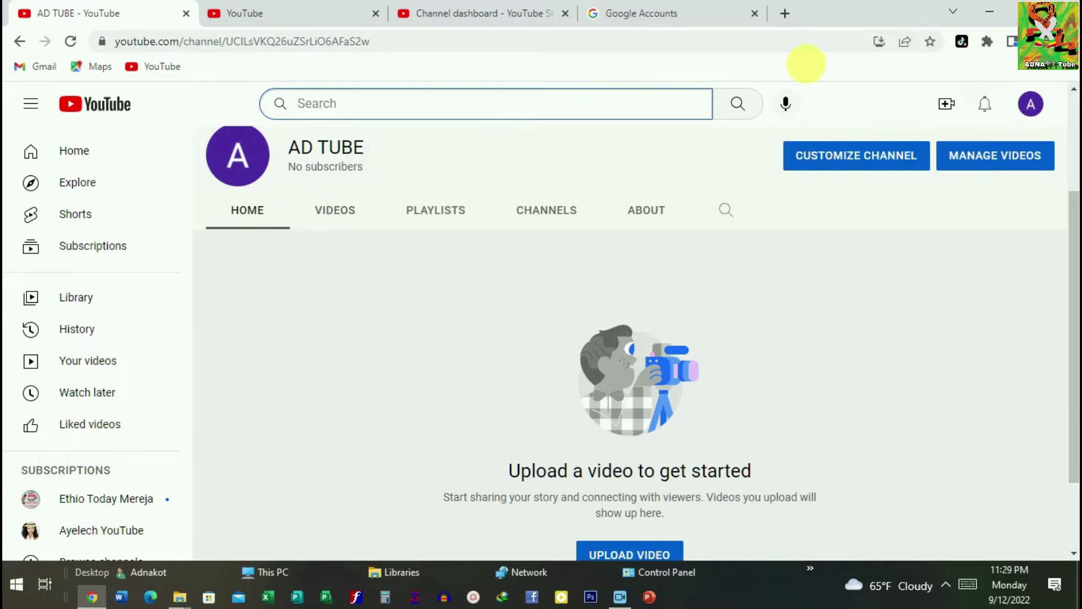
- Open YouTube Studio for the AD TUBE channel and look over its dashboard
{"action": "left_click", "coordinate": [1042, 114]}
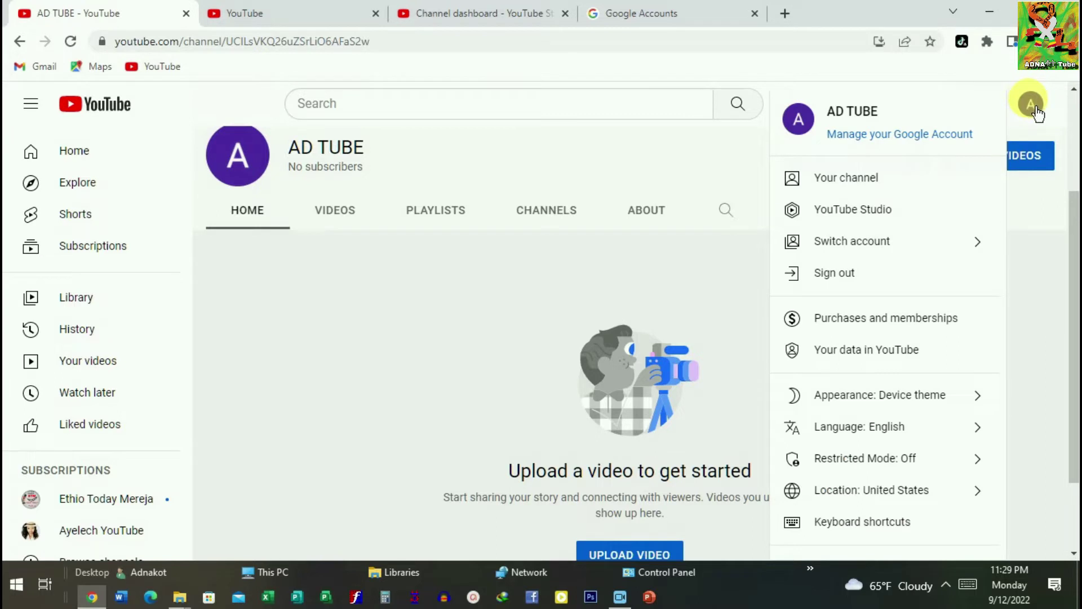
{"action": "left_click", "coordinate": [854, 223]}
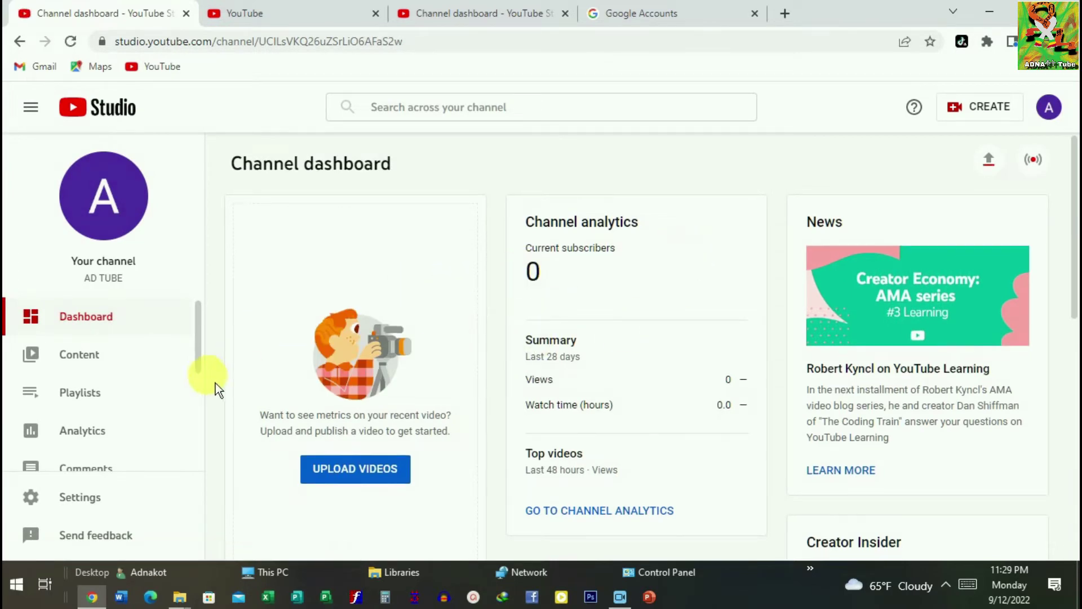
{"action": "scroll", "coordinate": [215, 383], "scroll_direction": "down", "scroll_amount": 2}
{"action": "scroll", "coordinate": [137, 393], "scroll_direction": "down", "scroll_amount": 3}
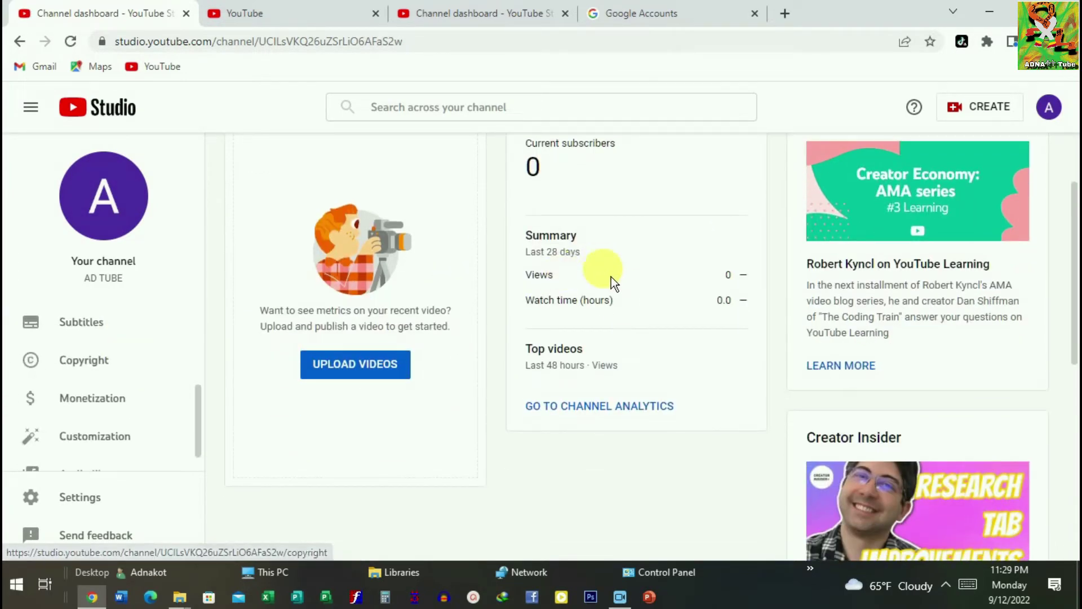
{"action": "scroll", "coordinate": [316, 372], "scroll_direction": "down", "scroll_amount": 2}
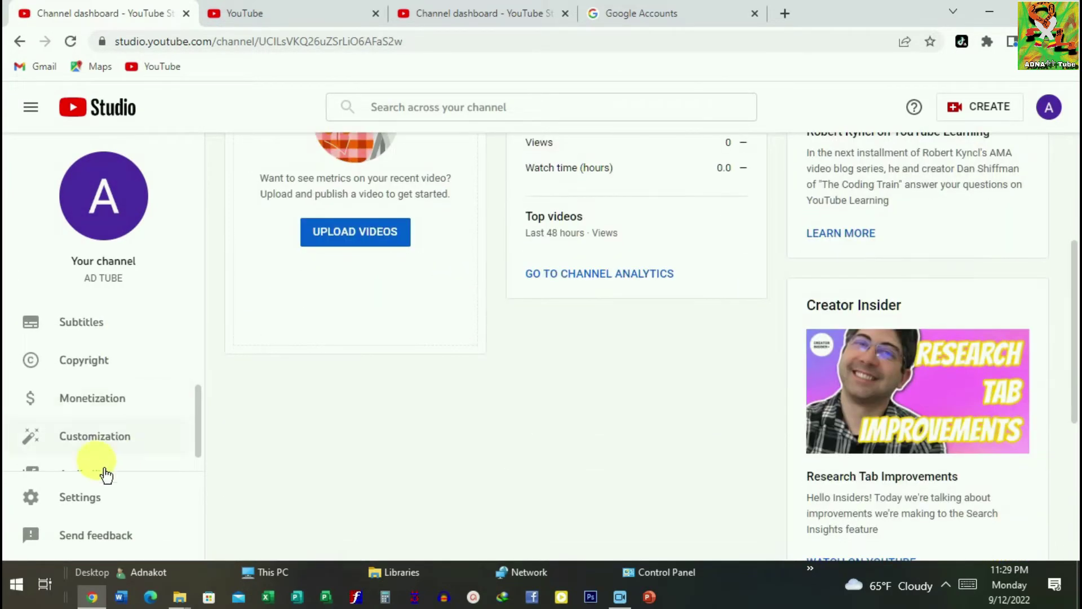
- Open the channel's Studio settings and look through the default currency choices, keeping USD — US Dollar
{"action": "left_click", "coordinate": [74, 504]}
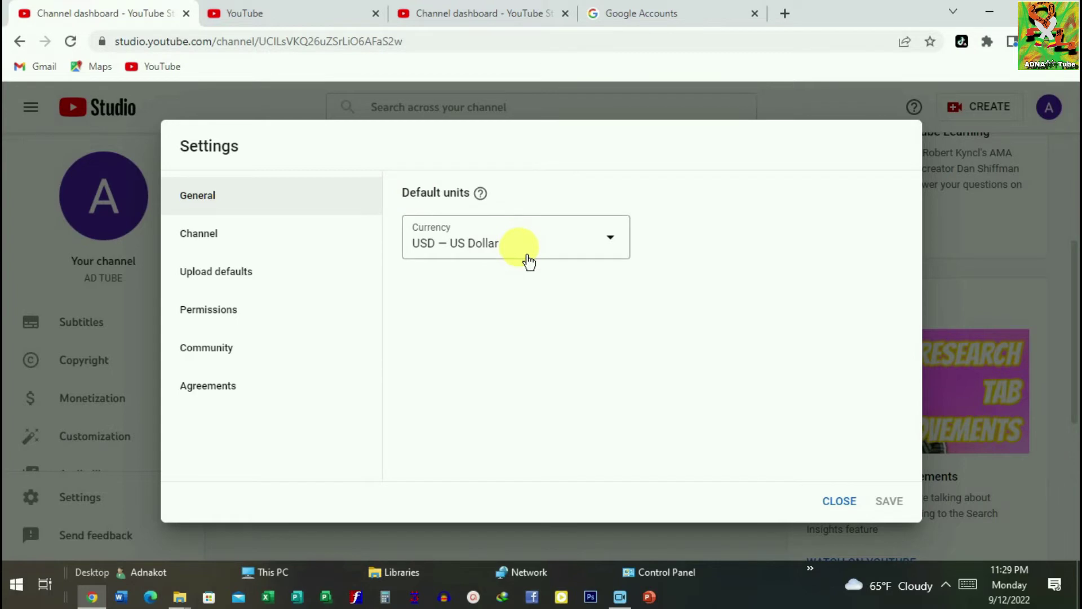
{"action": "left_click", "coordinate": [611, 248]}
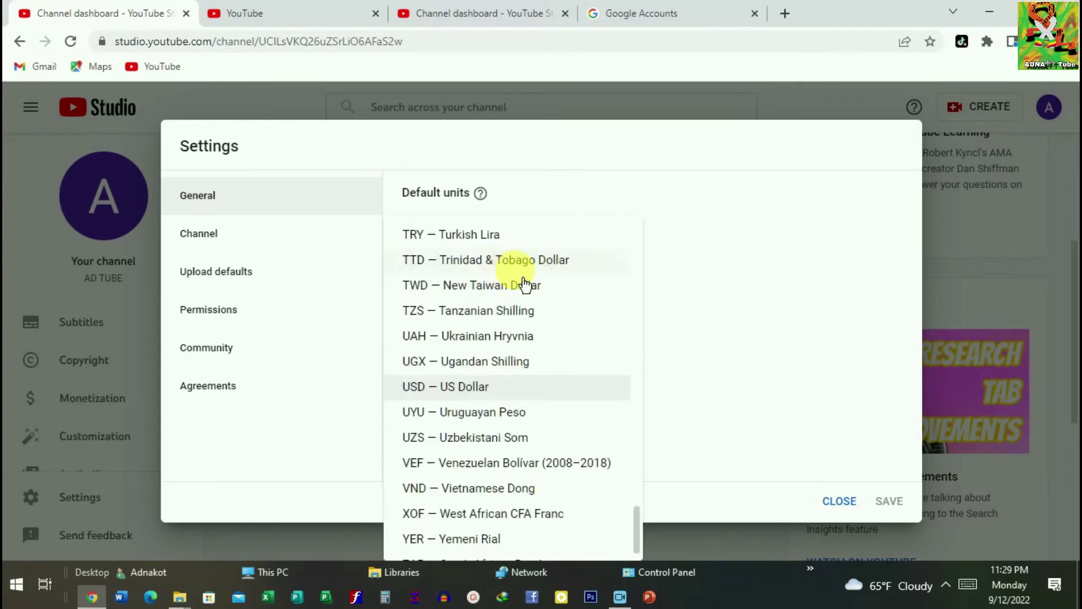
{"action": "left_click", "coordinate": [255, 242]}
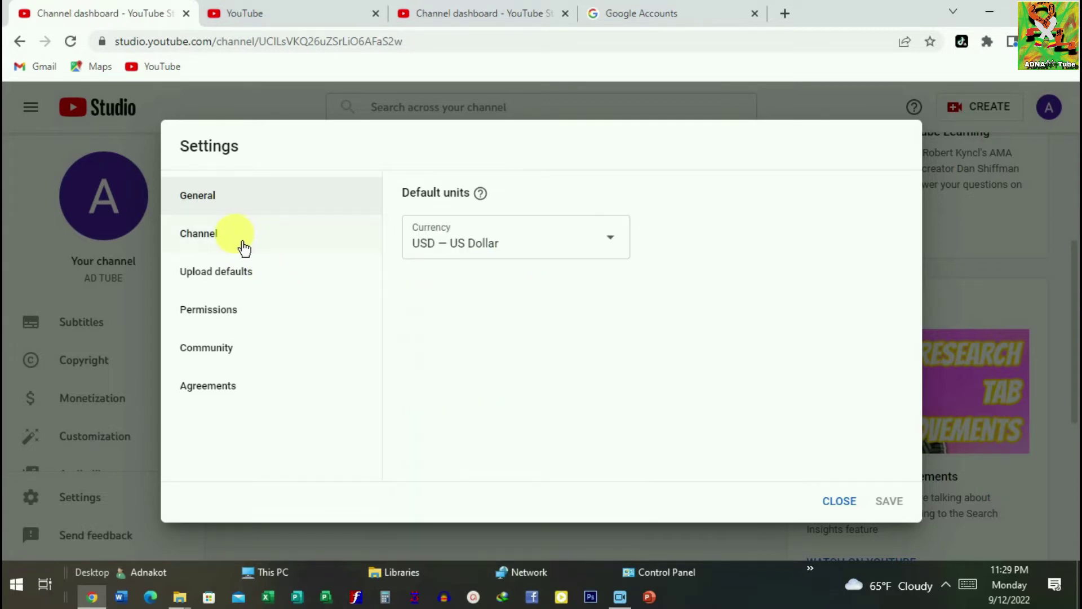
- Set the channel's country of residence to United Kingdom in the basic info settings
{"action": "left_click", "coordinate": [213, 244]}
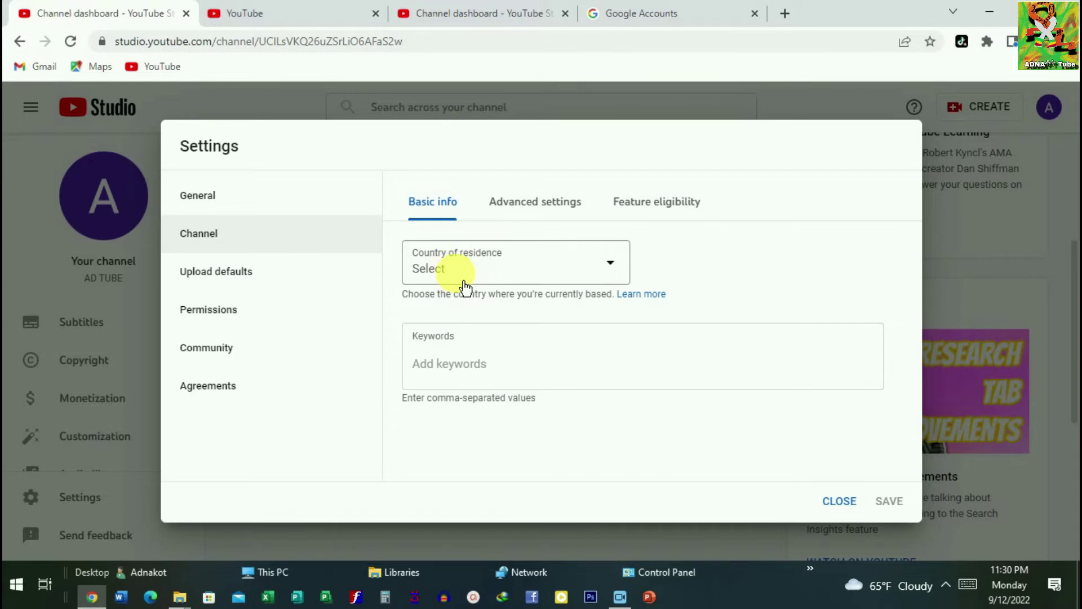
{"action": "left_click", "coordinate": [617, 274]}
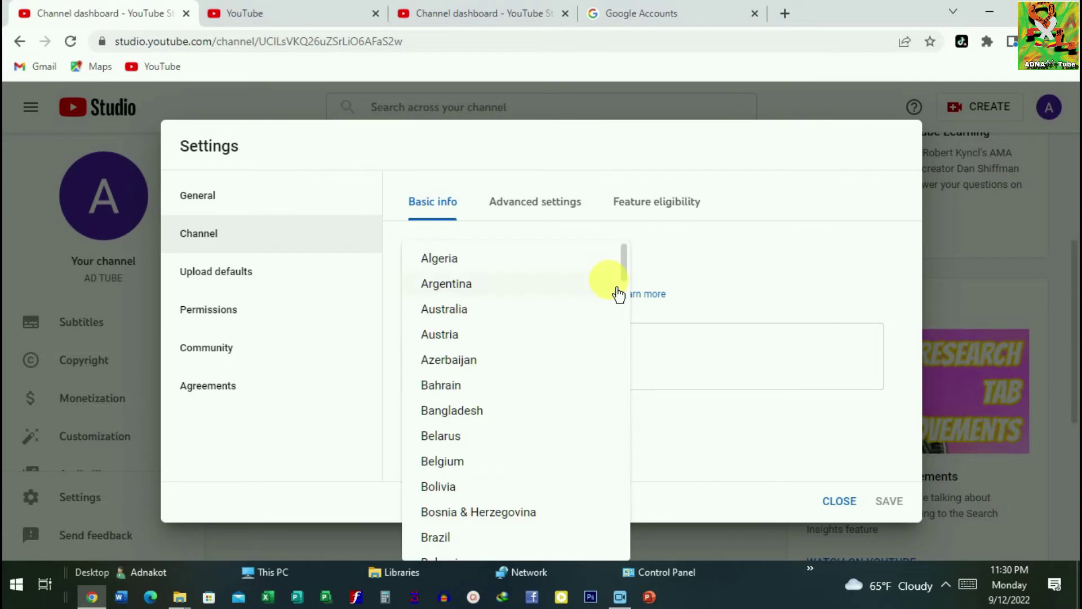
{"action": "scroll", "coordinate": [512, 417], "scroll_direction": "down", "scroll_amount": 7}
{"action": "scroll", "coordinate": [507, 424], "scroll_direction": "down", "scroll_amount": 8}
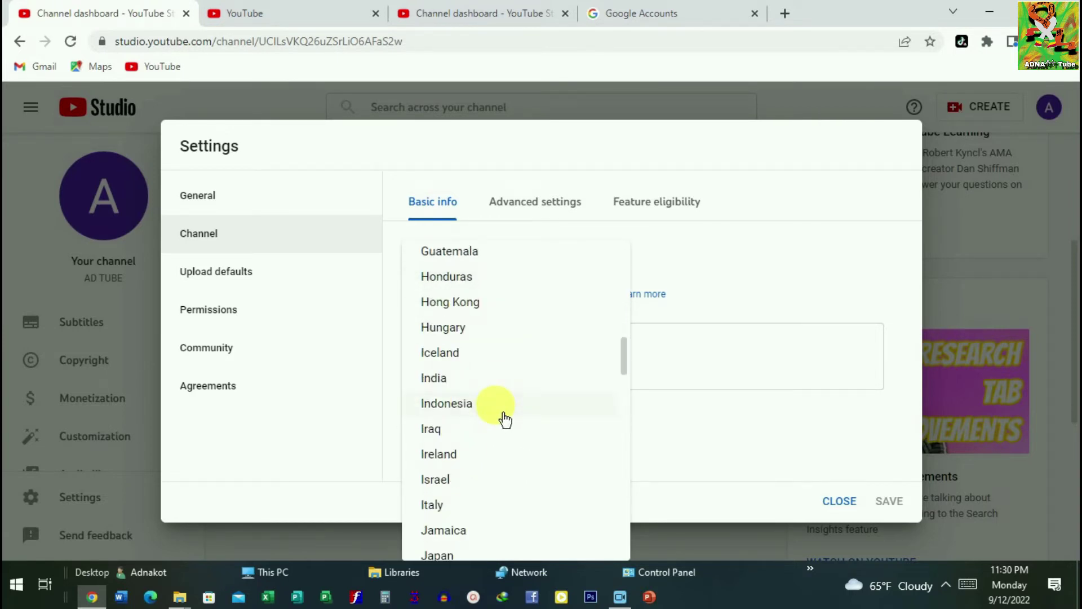
{"action": "scroll", "coordinate": [505, 420], "scroll_direction": "down", "scroll_amount": 1}
{"action": "scroll", "coordinate": [505, 419], "scroll_direction": "up", "scroll_amount": 3}
{"action": "scroll", "coordinate": [505, 420], "scroll_direction": "down", "scroll_amount": 7}
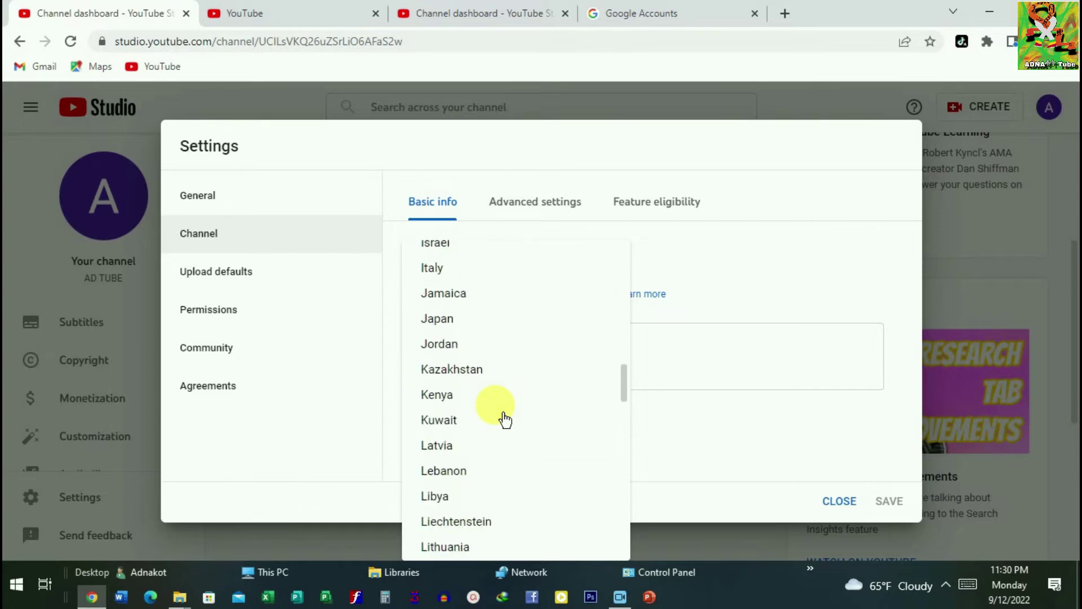
{"action": "scroll", "coordinate": [505, 420], "scroll_direction": "down", "scroll_amount": 2}
{"action": "scroll", "coordinate": [504, 420], "scroll_direction": "up", "scroll_amount": 6}
{"action": "scroll", "coordinate": [505, 420], "scroll_direction": "down", "scroll_amount": 4}
{"action": "scroll", "coordinate": [505, 420], "scroll_direction": "down", "scroll_amount": 20}
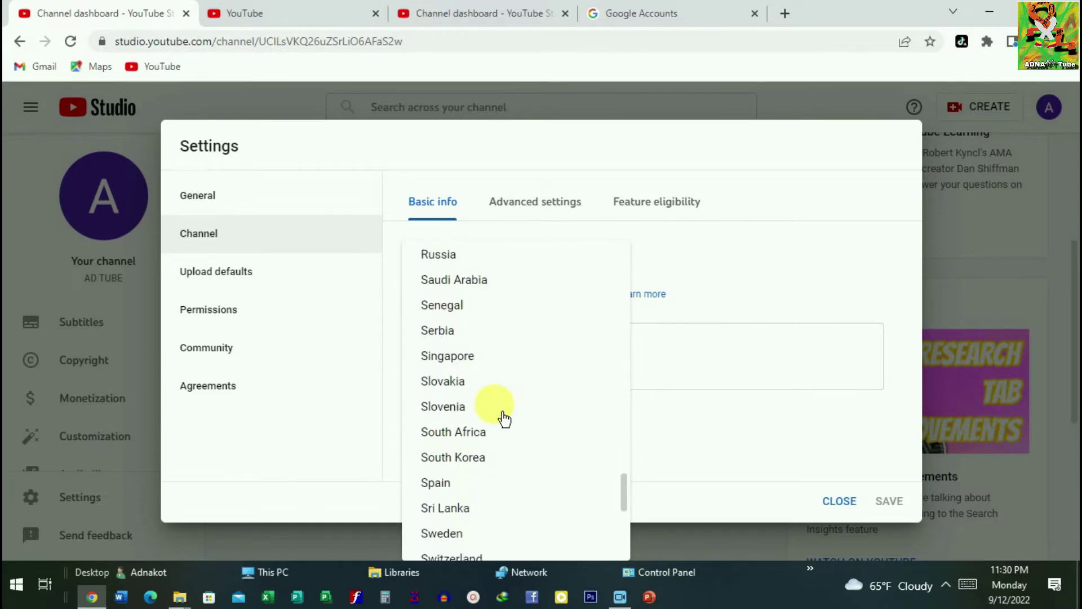
{"action": "scroll", "coordinate": [505, 420], "scroll_direction": "down", "scroll_amount": 2}
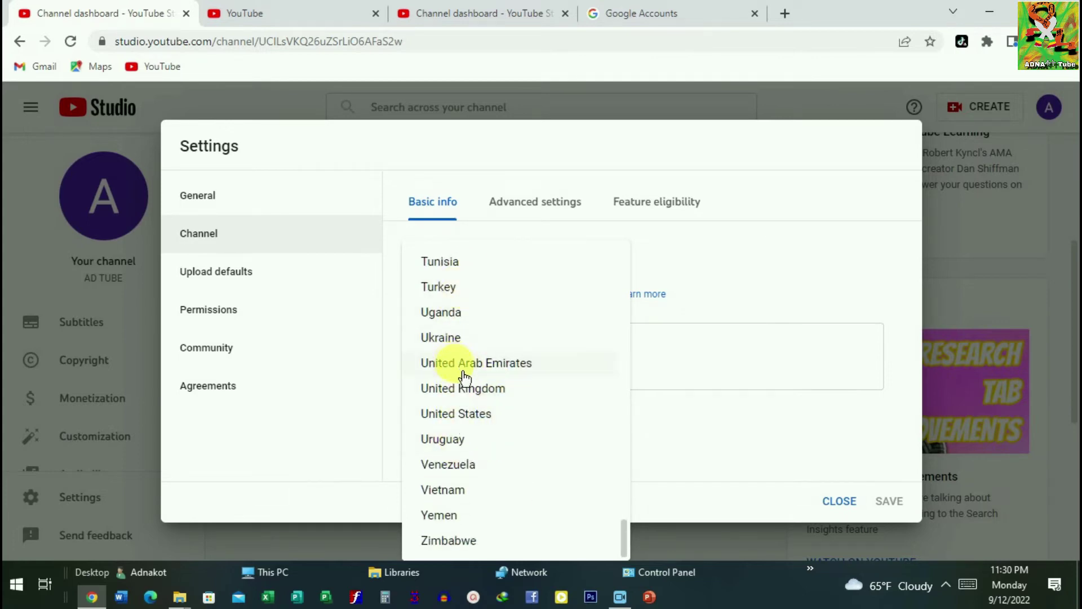
{"action": "left_click", "coordinate": [495, 396]}
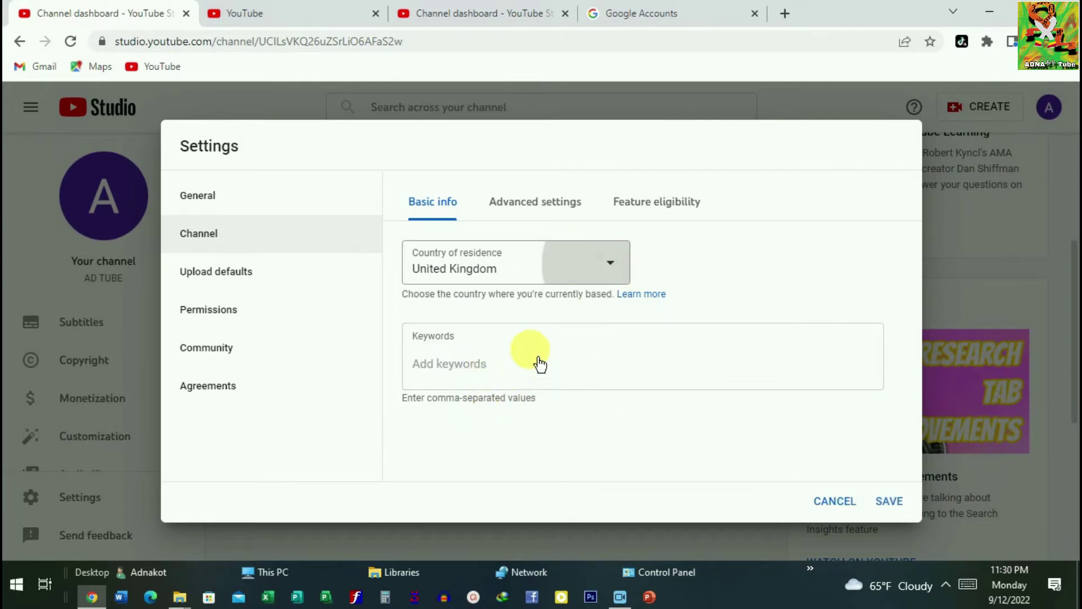
- Change the channel's country of residence to United States
{"action": "left_click", "coordinate": [615, 279]}
{"action": "left_click", "coordinate": [615, 276]}
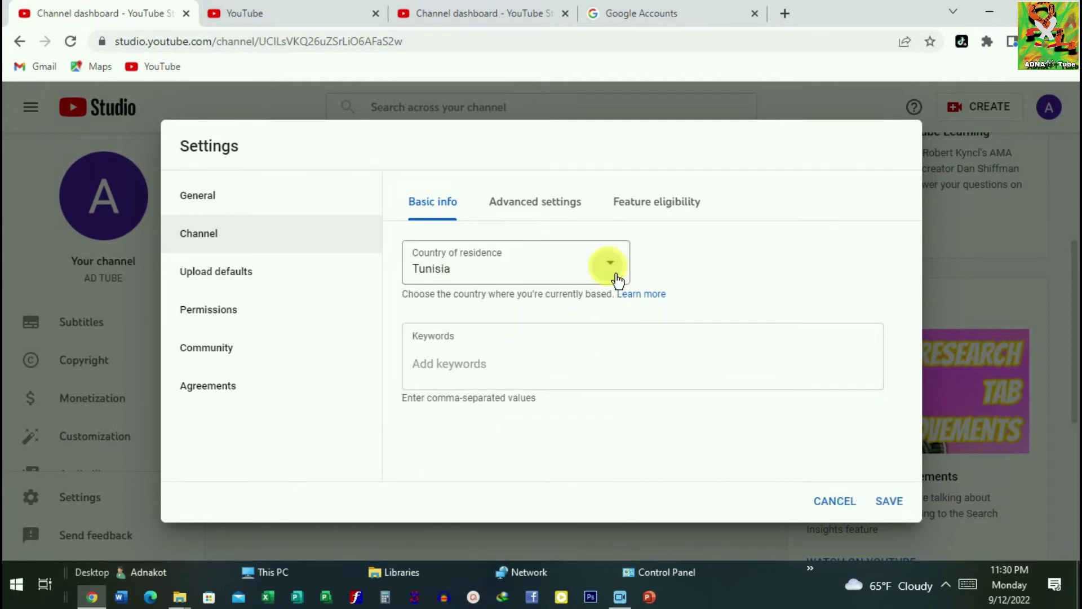
{"action": "left_click", "coordinate": [611, 267]}
{"action": "scroll", "coordinate": [473, 451], "scroll_direction": "down", "scroll_amount": 3}
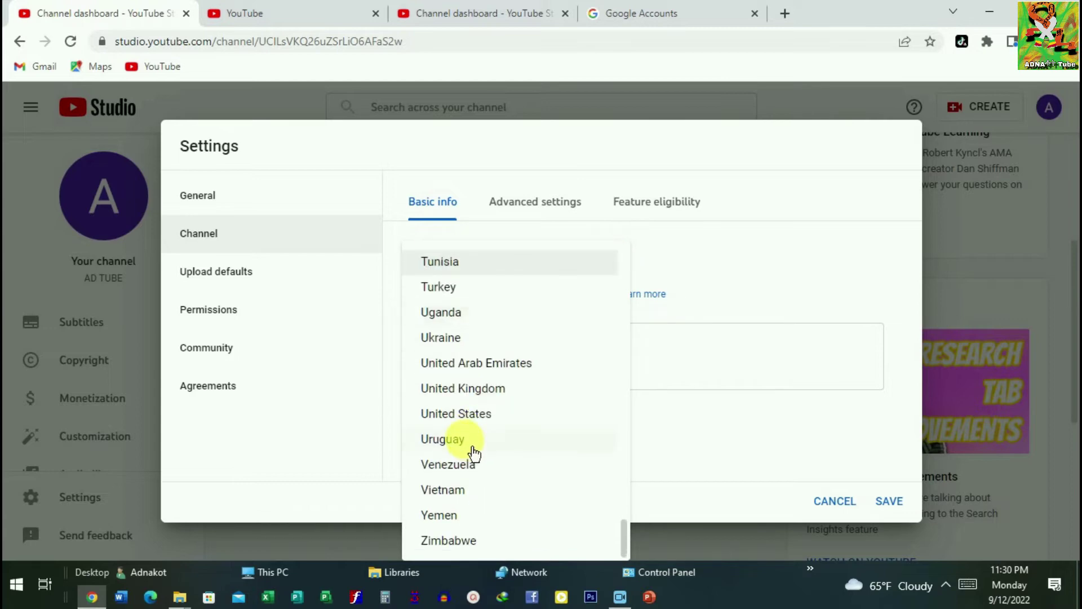
{"action": "left_click", "coordinate": [485, 416]}
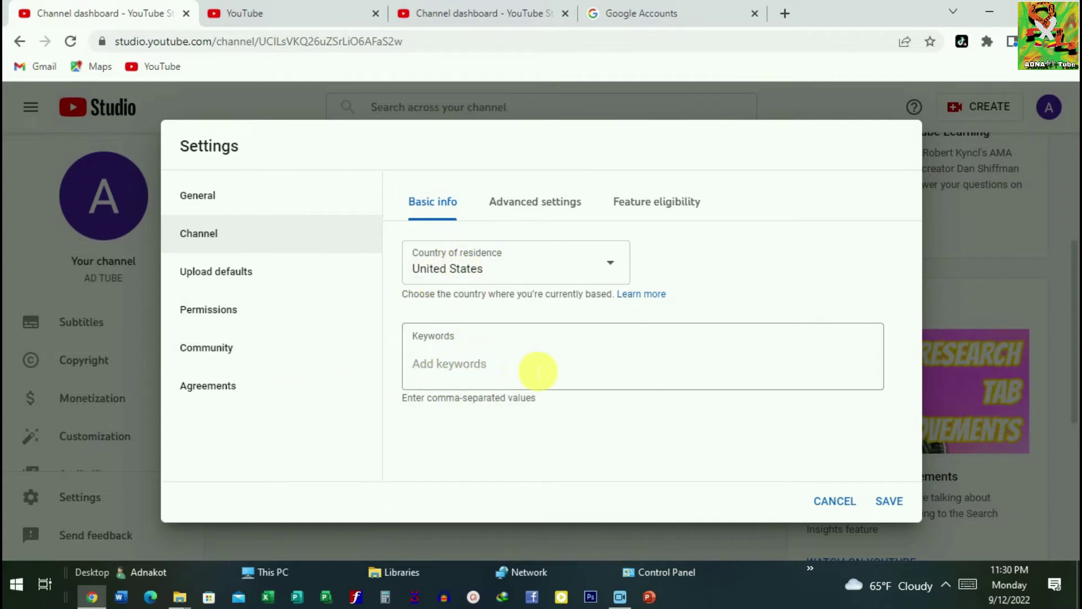
- Look through the upload defaults, permissions, community and agreements settings
{"action": "left_click", "coordinate": [252, 289]}
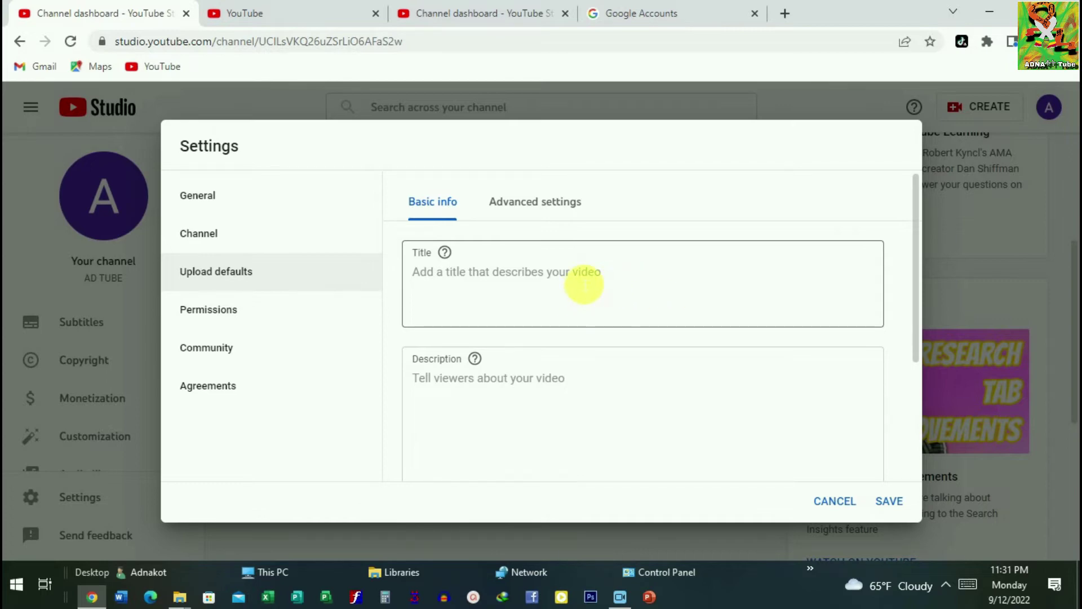
{"action": "left_click", "coordinate": [231, 320]}
{"action": "left_click", "coordinate": [232, 349]}
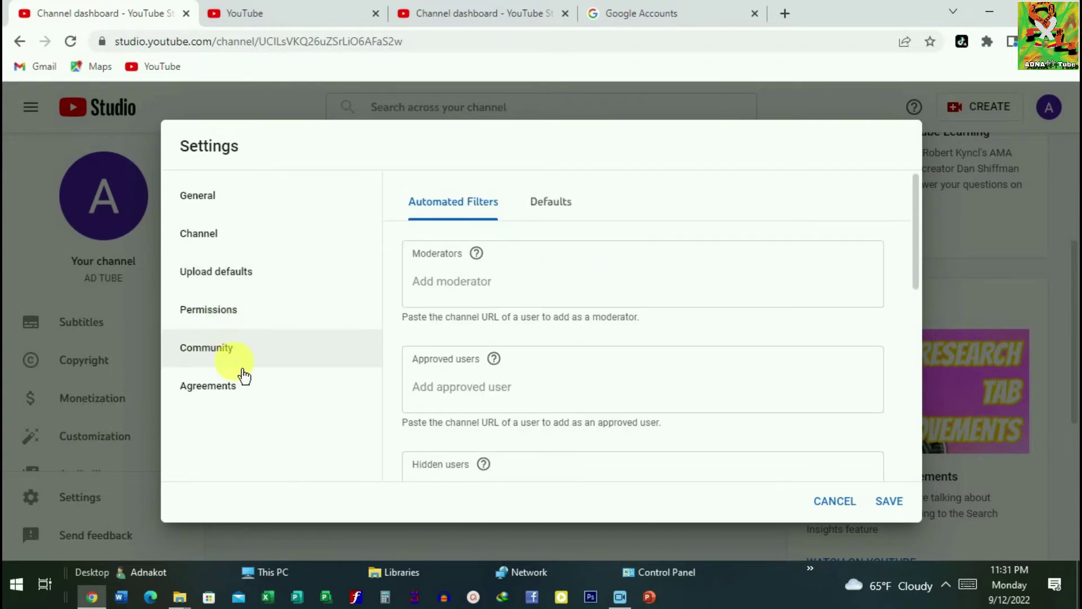
{"action": "left_click", "coordinate": [242, 395]}
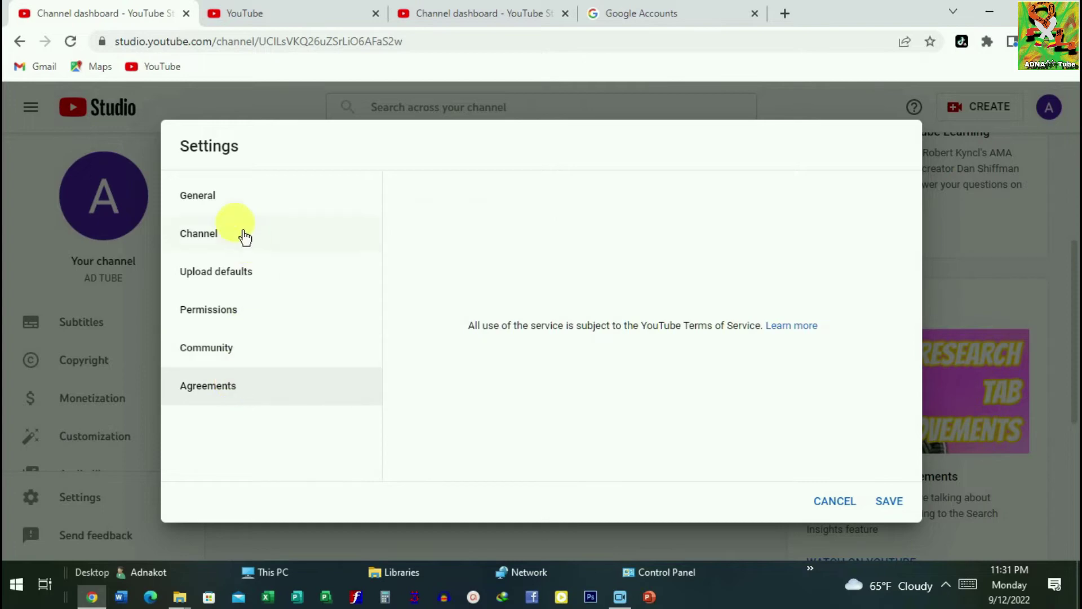
- Set the channel's audience to not made for kids in the advanced channel settings
{"action": "left_click", "coordinate": [225, 241]}
{"action": "left_click", "coordinate": [578, 222]}
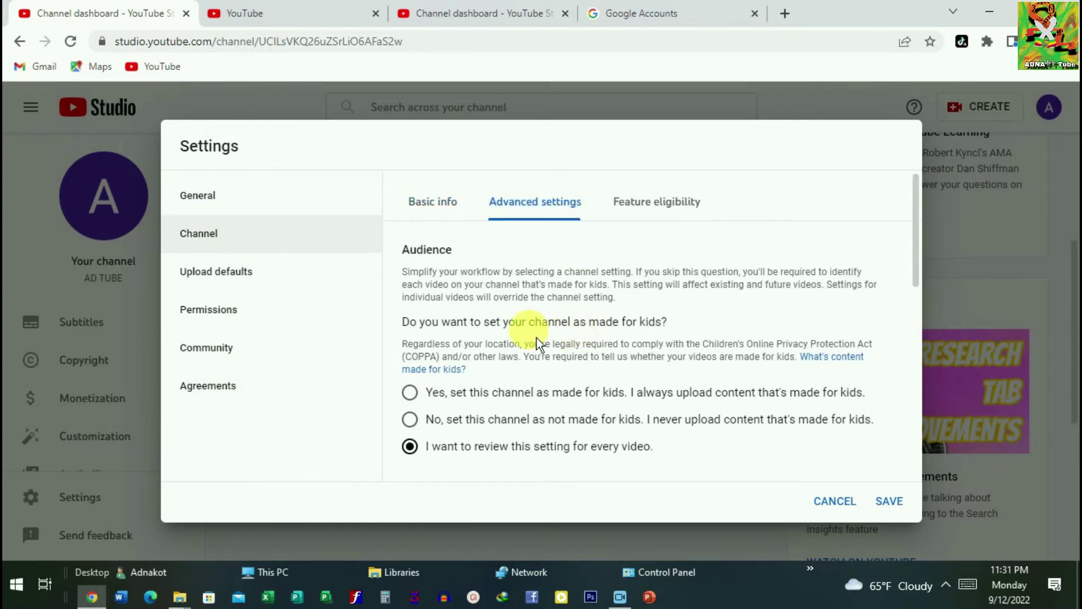
{"action": "scroll", "coordinate": [557, 361], "scroll_direction": "down", "scroll_amount": 2}
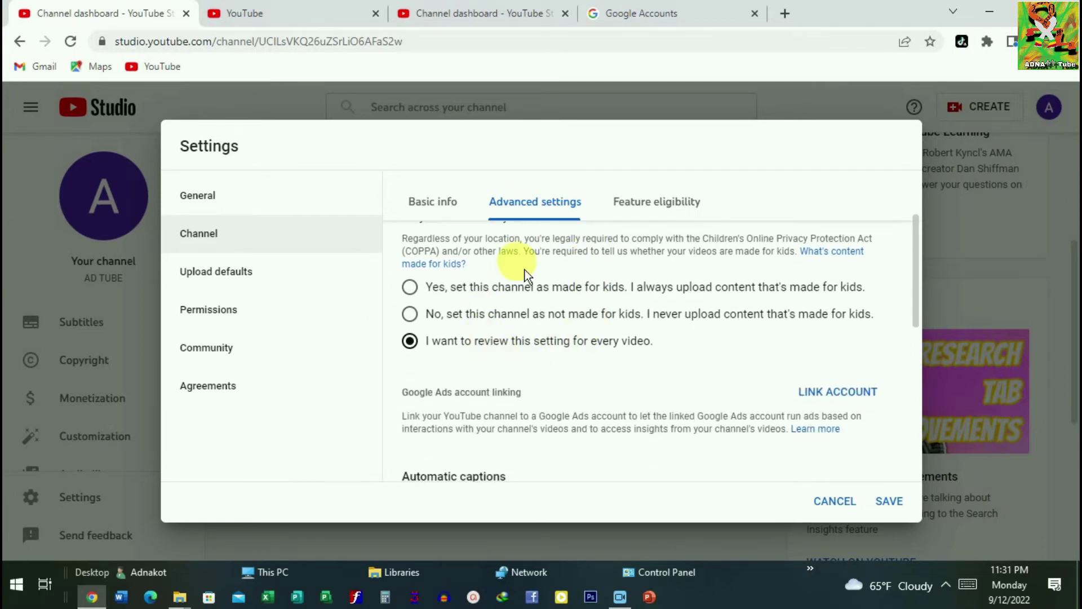
{"action": "scroll", "coordinate": [515, 270], "scroll_direction": "up", "scroll_amount": 1}
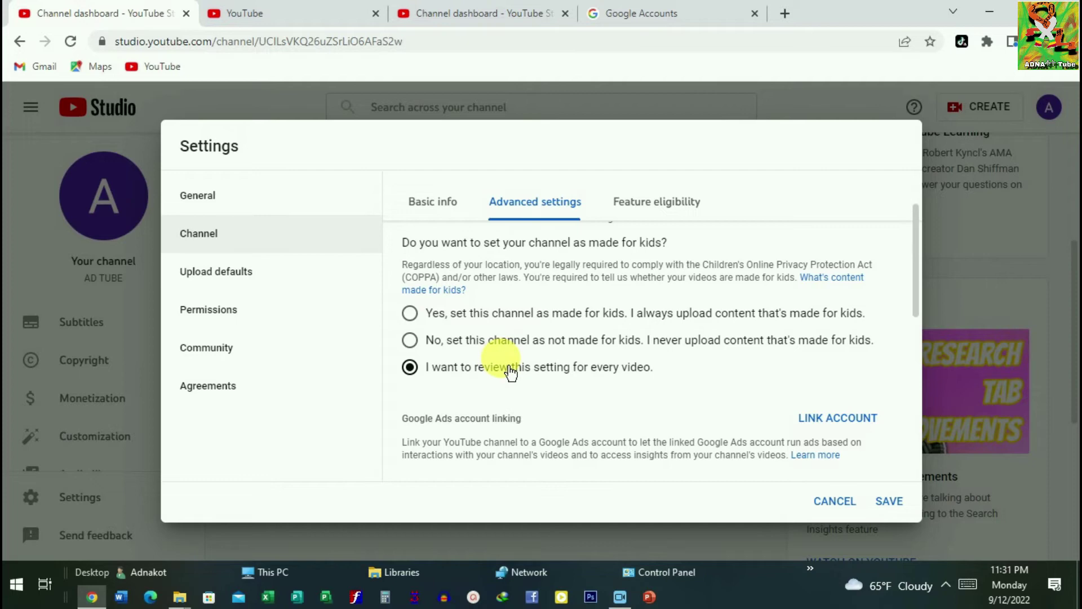
{"action": "left_click", "coordinate": [422, 345]}
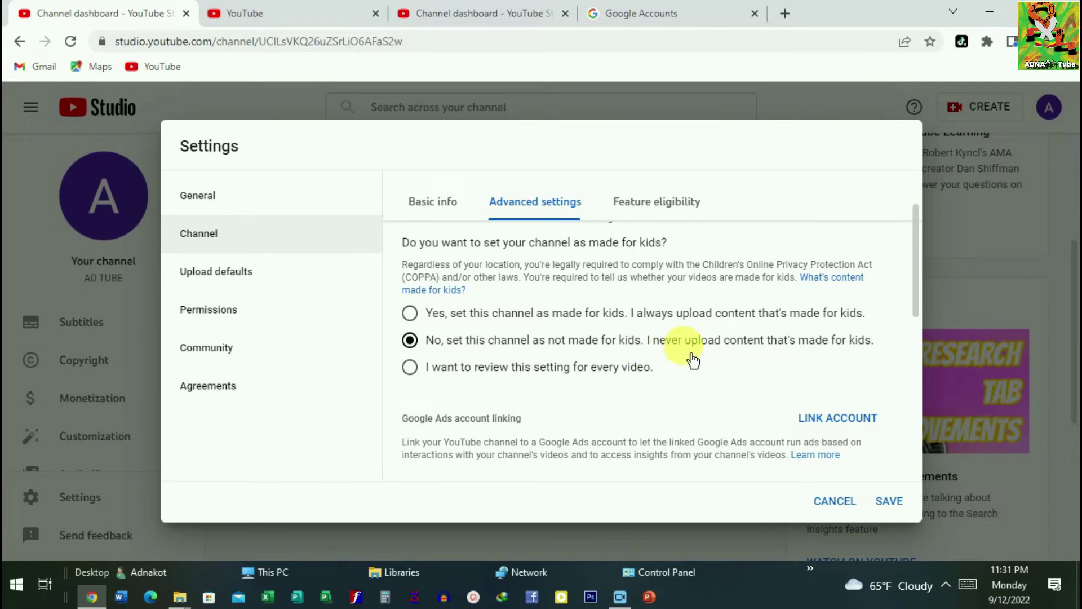
- Review the remaining advanced channel settings and the feature eligibility details for Default Features
{"action": "scroll", "coordinate": [451, 361], "scroll_direction": "down", "scroll_amount": 1}
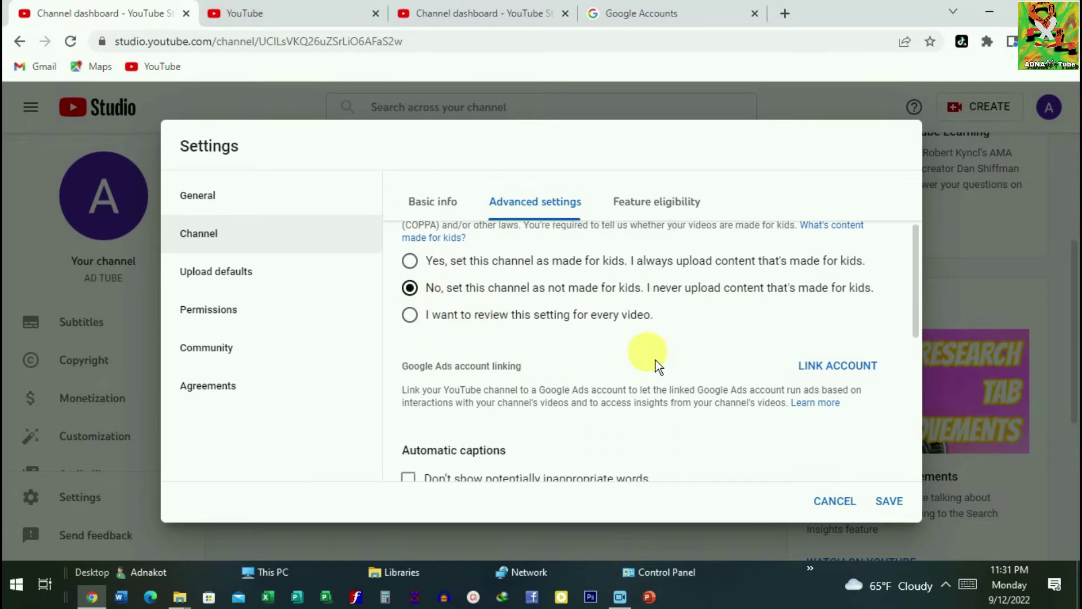
{"action": "scroll", "coordinate": [556, 357], "scroll_direction": "down", "scroll_amount": 5}
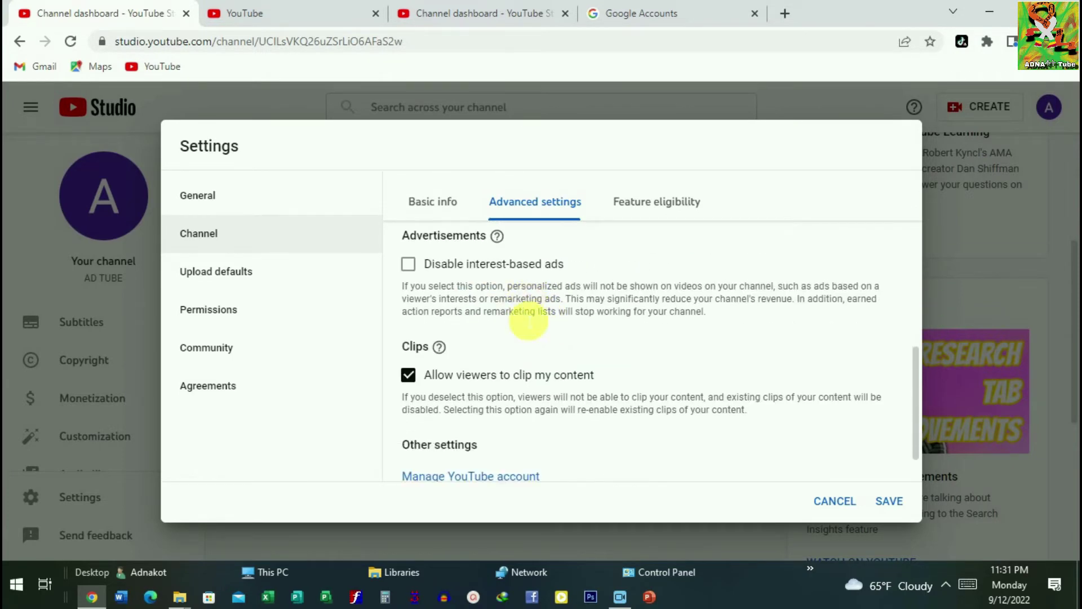
{"action": "scroll", "coordinate": [528, 321], "scroll_direction": "down", "scroll_amount": 1}
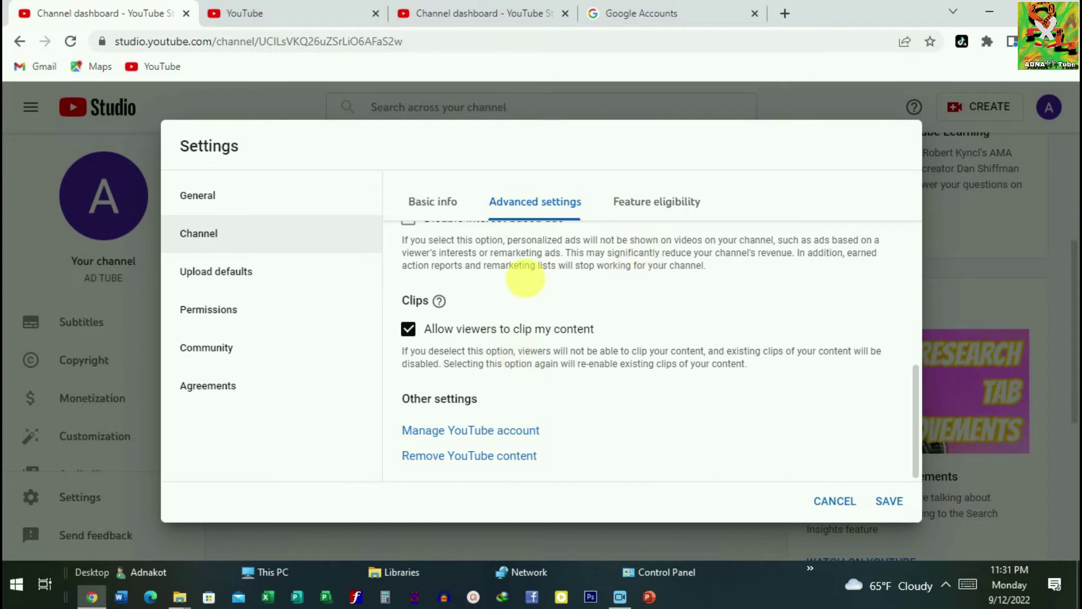
{"action": "left_click", "coordinate": [647, 216]}
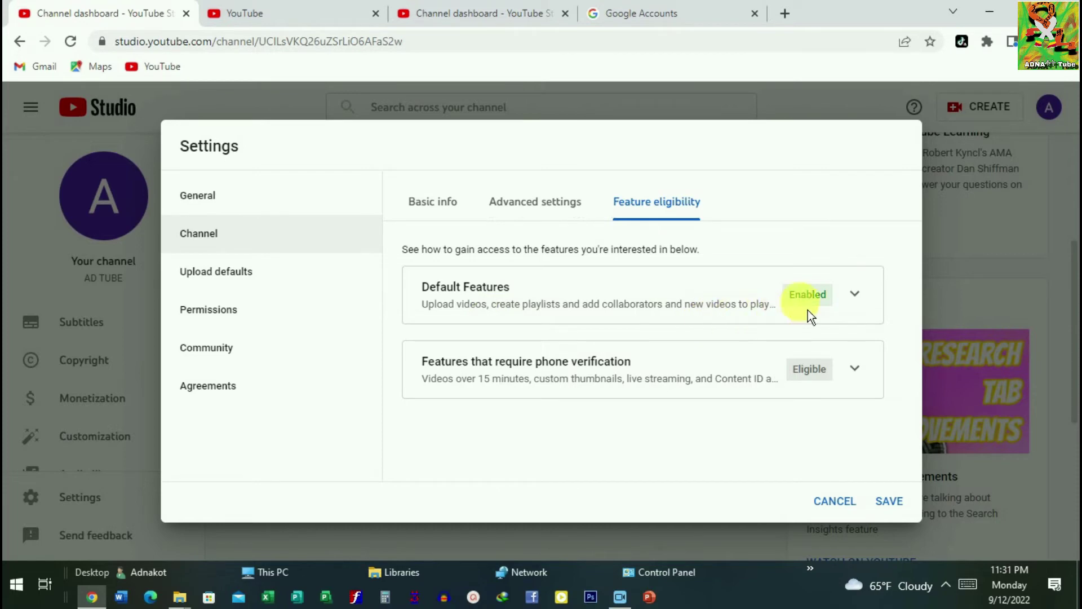
{"action": "left_click", "coordinate": [868, 311]}
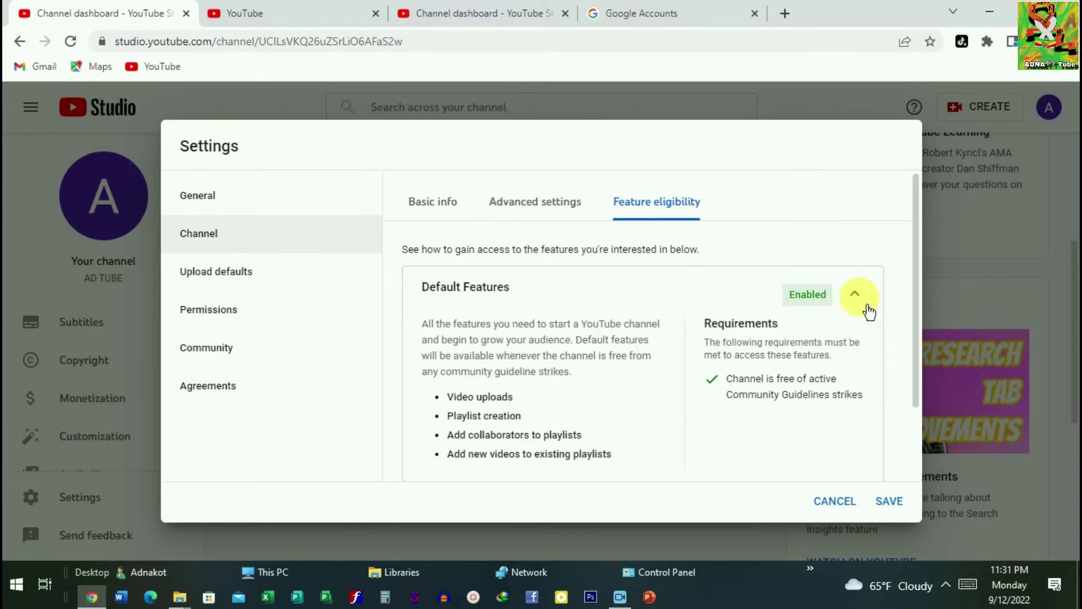
{"action": "scroll", "coordinate": [764, 380], "scroll_direction": "down", "scroll_amount": 3}
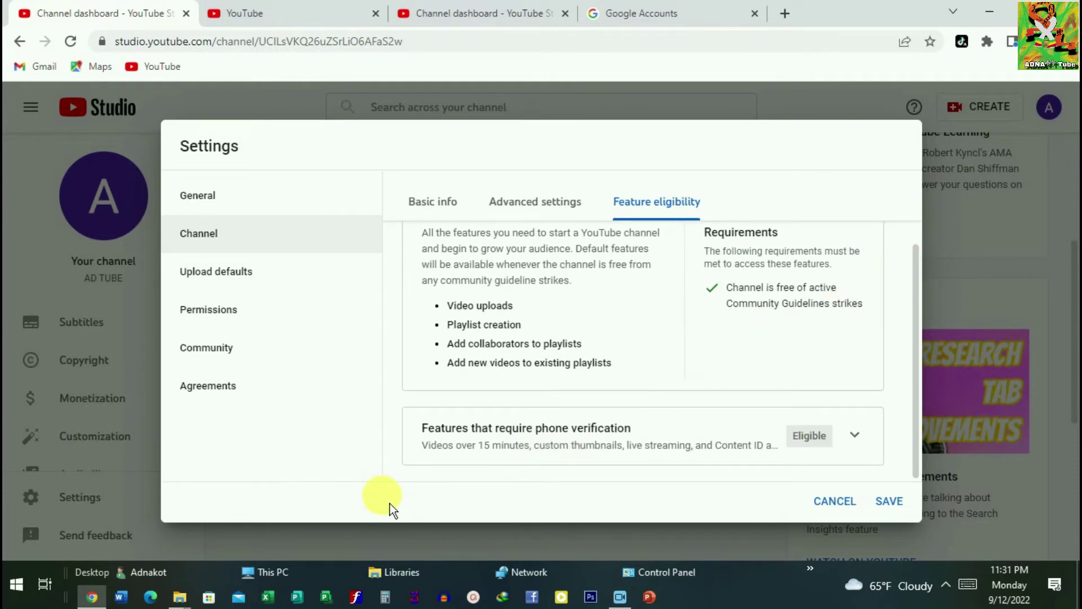
- Expand the features that require phone verification, check the phone number verification help, and start verifying the channel's phone number
{"action": "left_click", "coordinate": [539, 202]}
{"action": "left_click", "coordinate": [661, 214]}
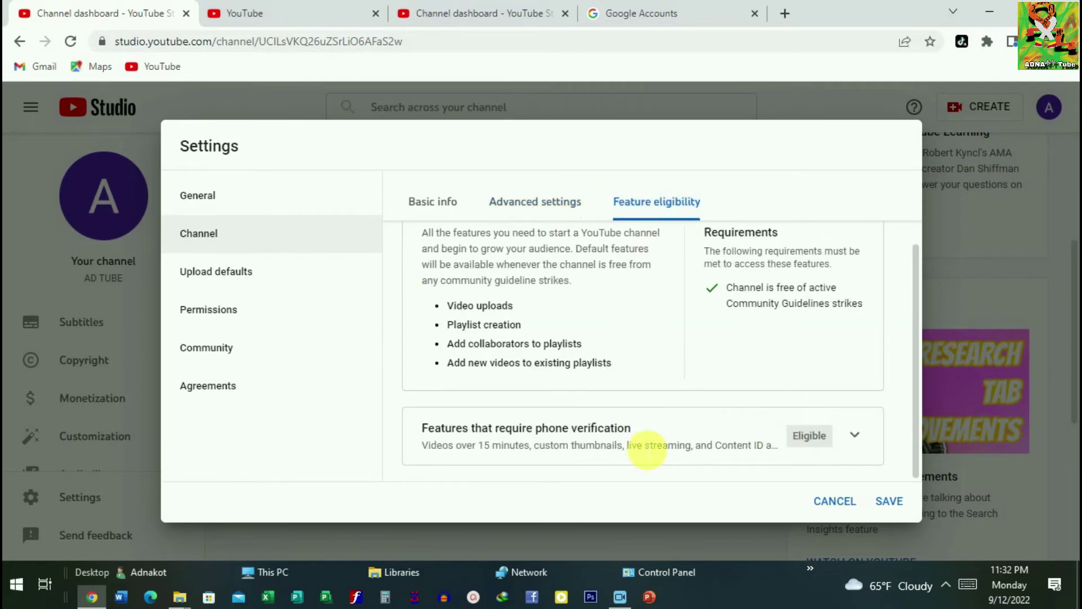
{"action": "left_click", "coordinate": [855, 434]}
{"action": "scroll", "coordinate": [844, 383], "scroll_direction": "down", "scroll_amount": 3}
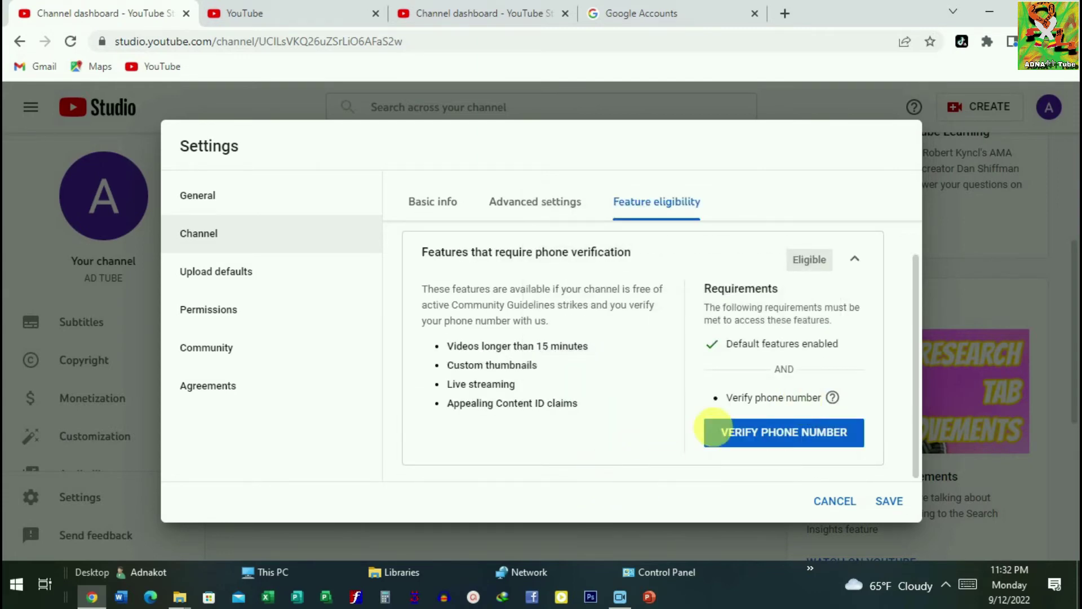
{"action": "mouse_move", "coordinate": [830, 399]}
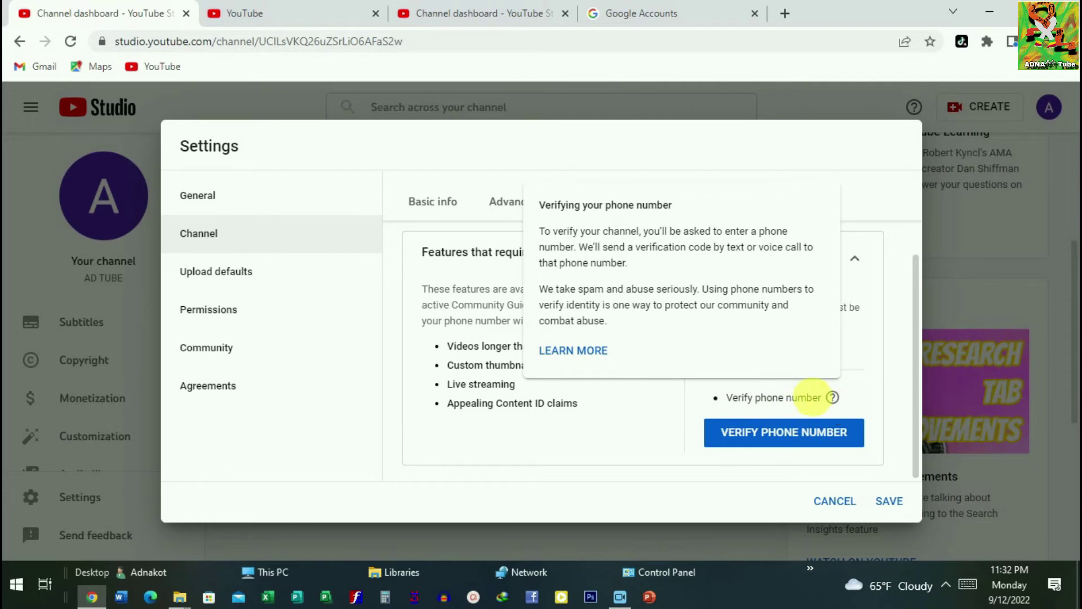
{"action": "left_click", "coordinate": [806, 442]}
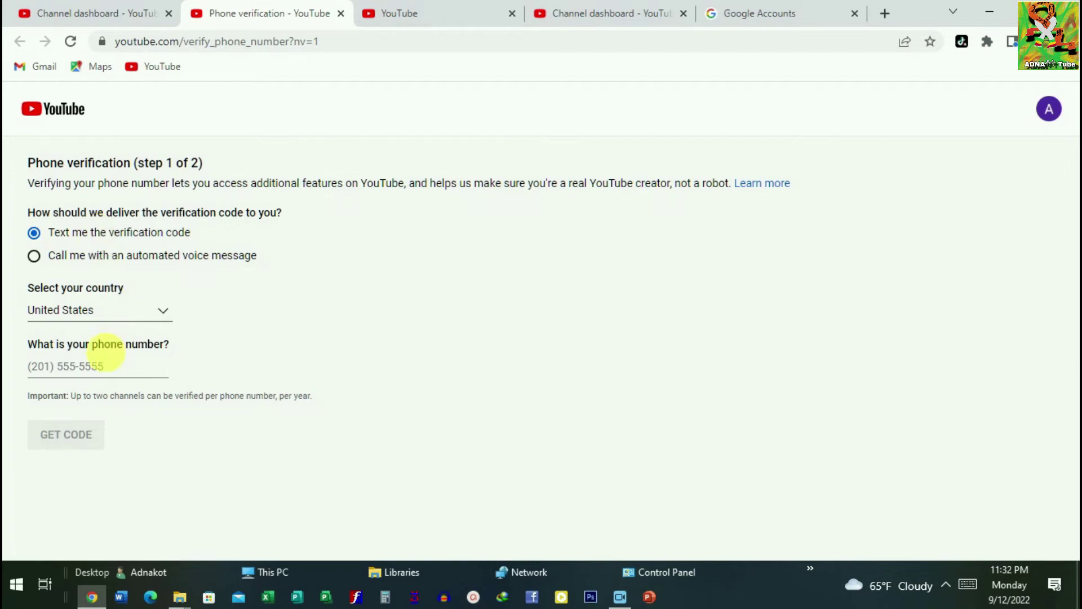
- Set the country for phone verification to Ethiopia and enter the phone number
{"action": "left_click", "coordinate": [124, 369]}
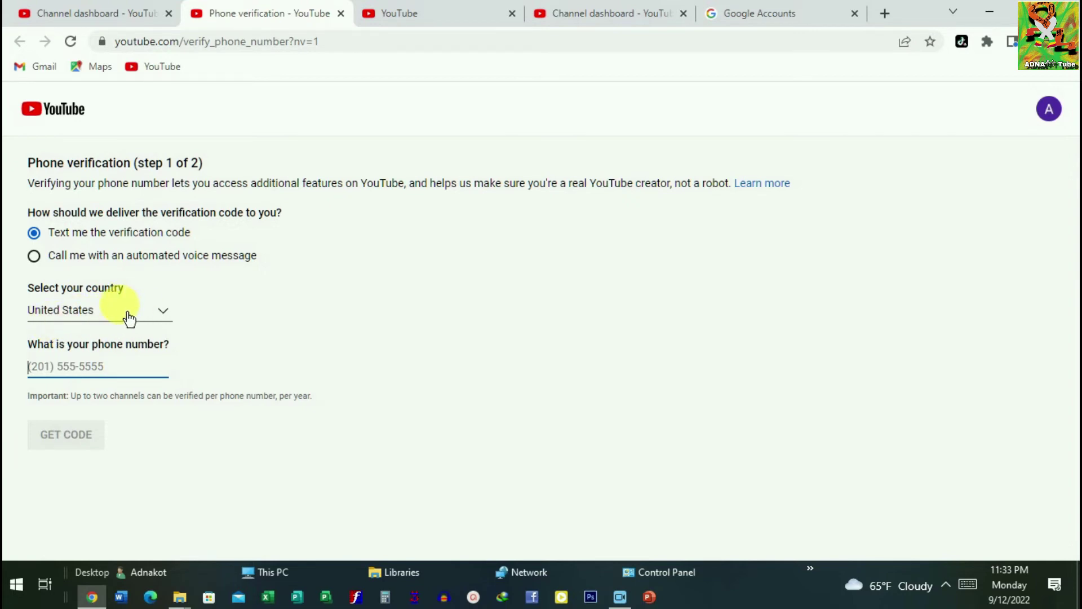
{"action": "left_click", "coordinate": [164, 311]}
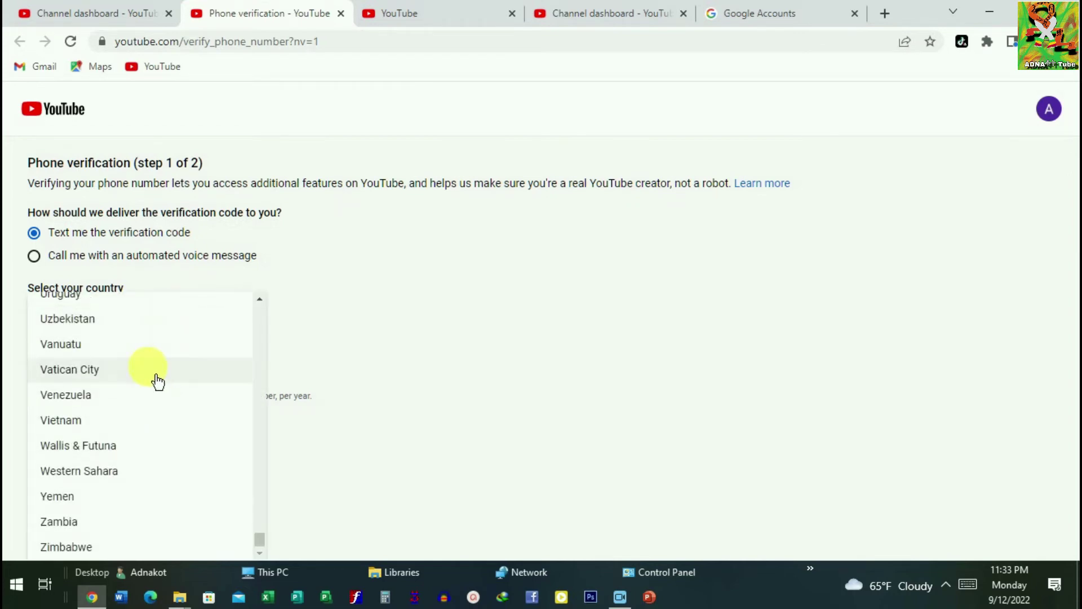
{"action": "scroll", "coordinate": [161, 389], "scroll_direction": "up", "scroll_amount": 5}
{"action": "scroll", "coordinate": [167, 406], "scroll_direction": "up", "scroll_amount": 20}
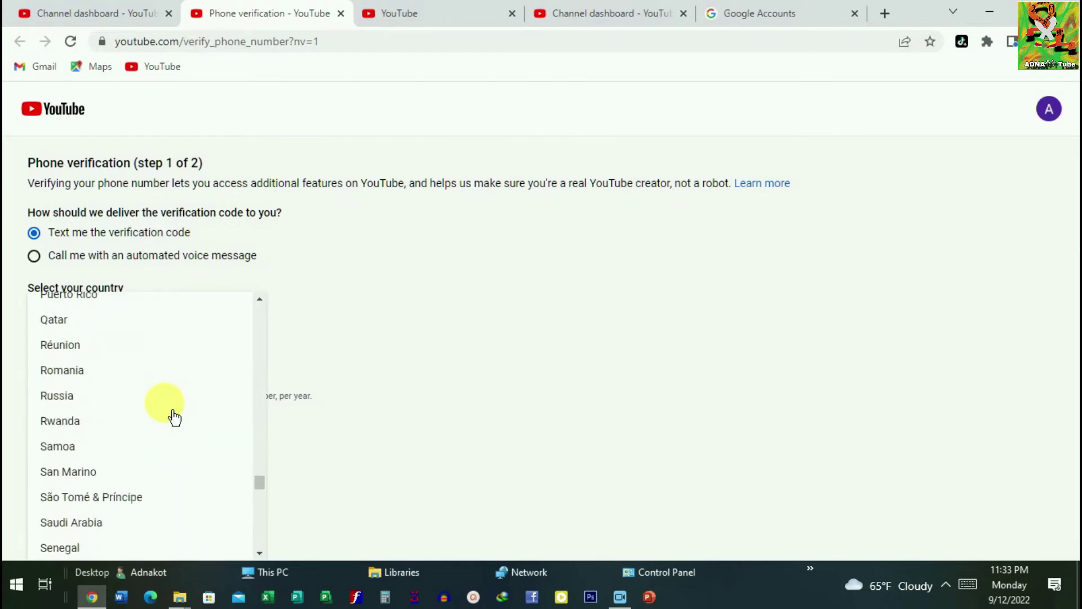
{"action": "scroll", "coordinate": [175, 417], "scroll_direction": "up", "scroll_amount": 20}
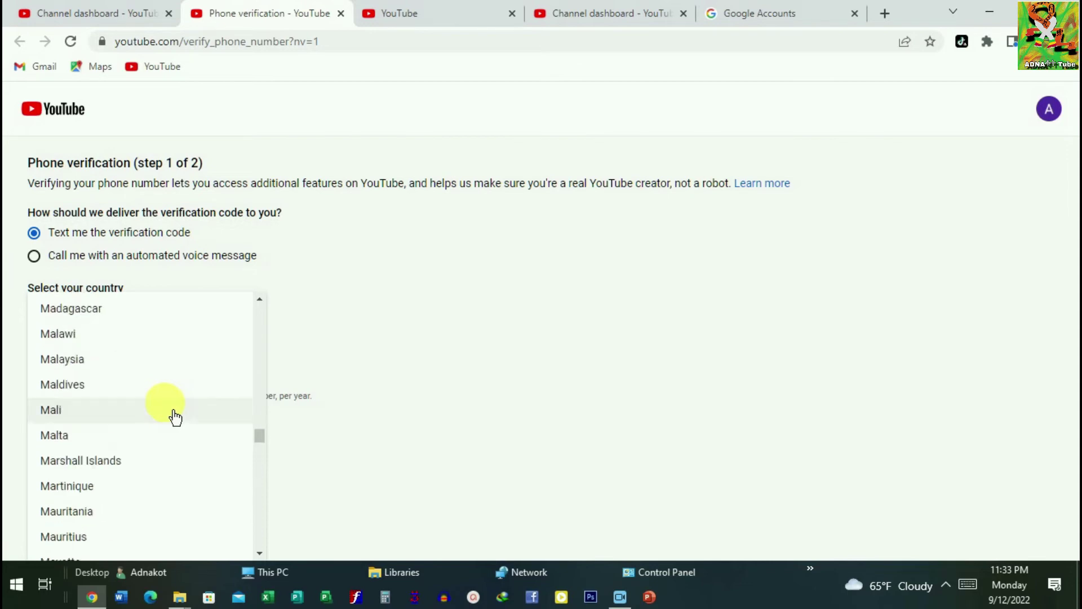
{"action": "scroll", "coordinate": [171, 420], "scroll_direction": "up", "scroll_amount": 20}
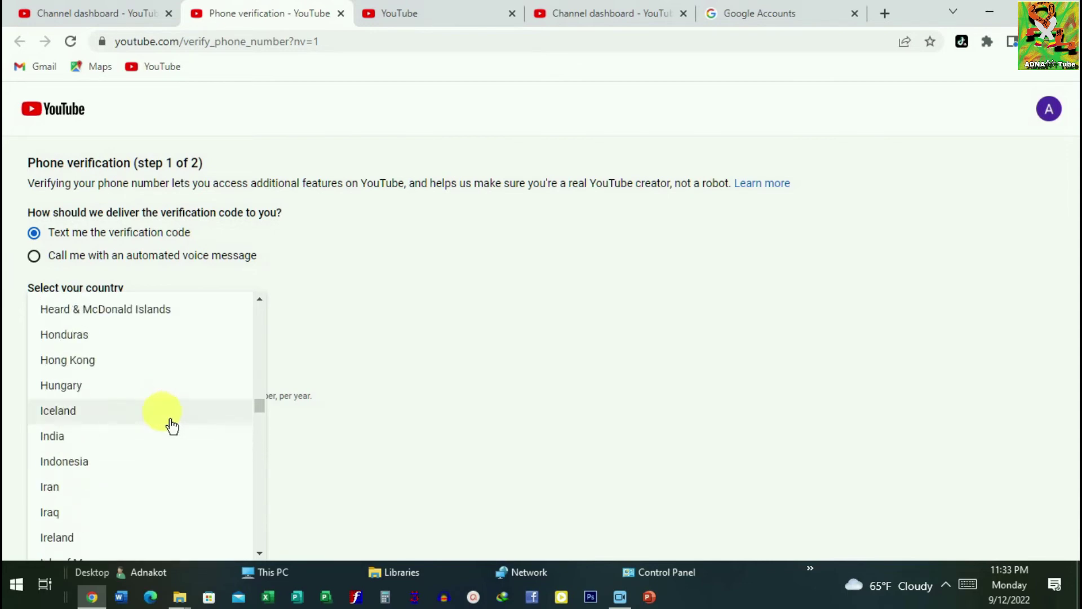
{"action": "scroll", "coordinate": [172, 428], "scroll_direction": "up", "scroll_amount": 18}
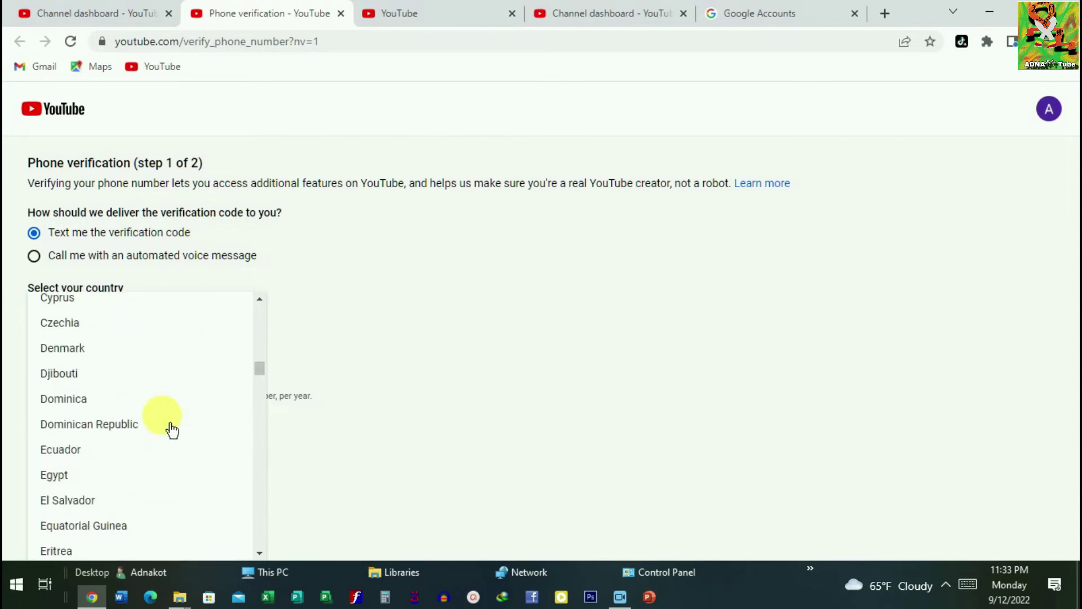
{"action": "scroll", "coordinate": [169, 437], "scroll_direction": "down", "scroll_amount": 1}
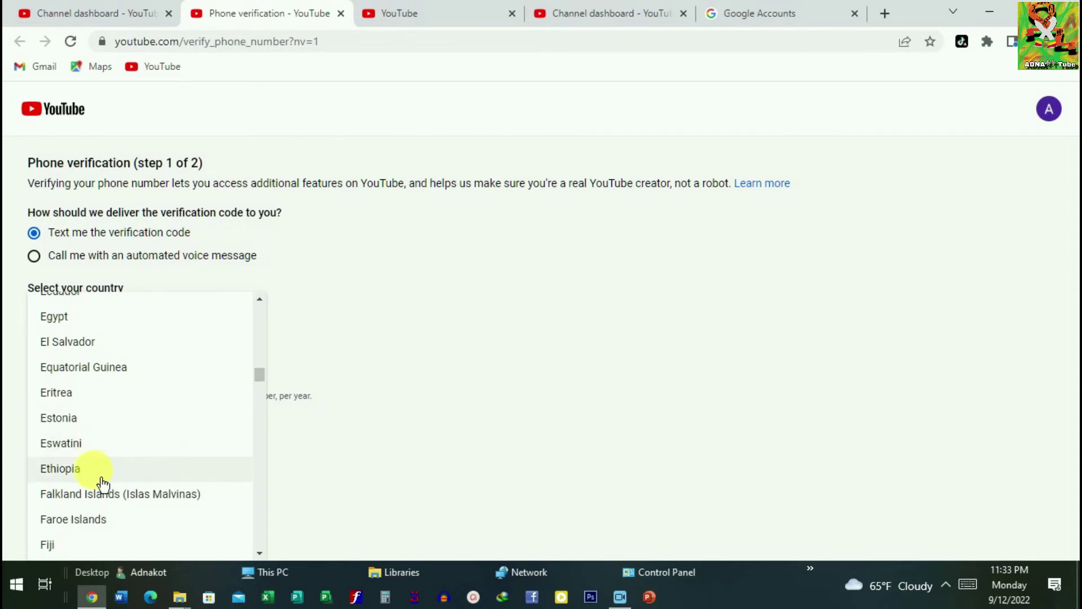
{"action": "left_click", "coordinate": [79, 481]}
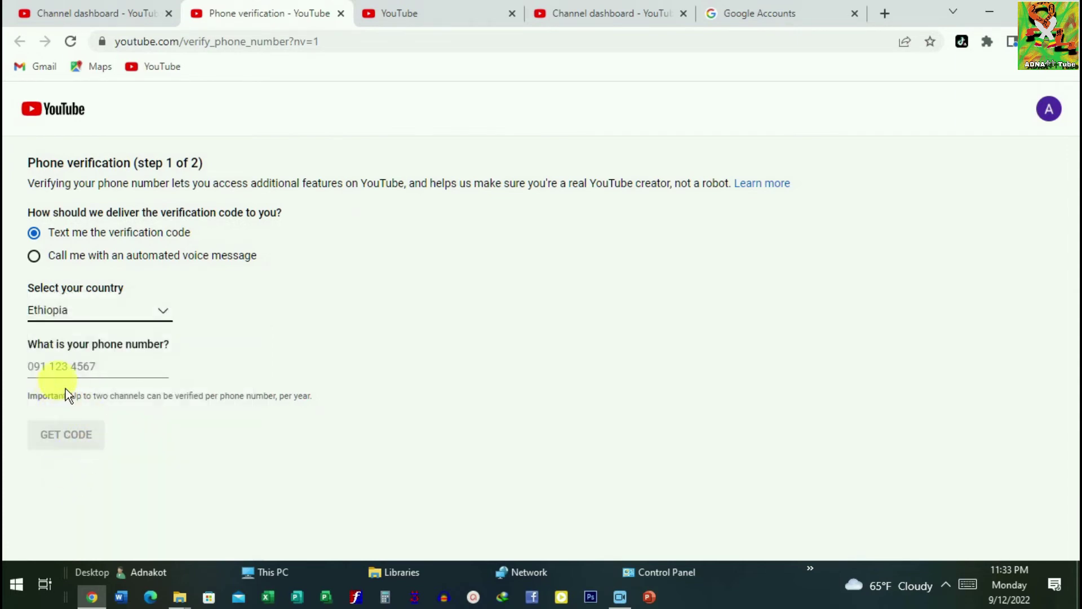
{"action": "left_click", "coordinate": [116, 375]}
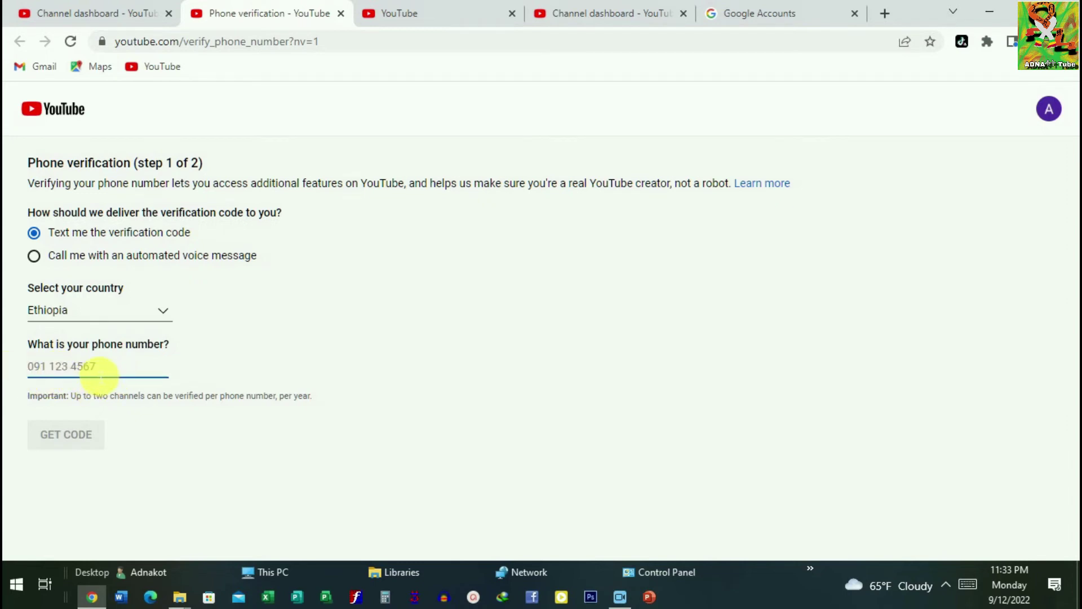
{"action": "type", "text": "09"}
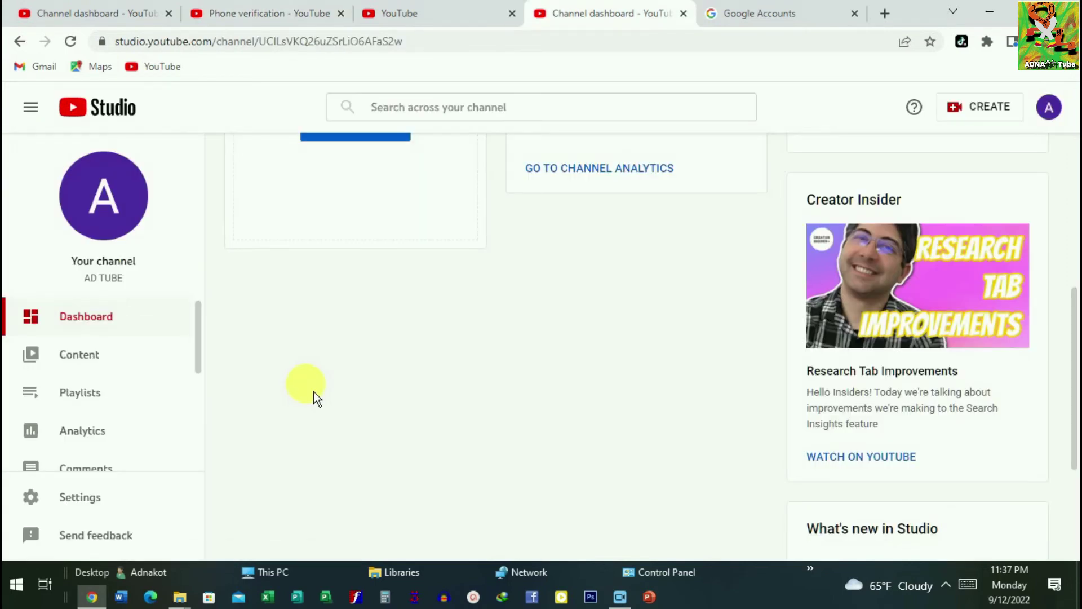
- Switch from the AD TUBE channel to the account's existing channel with 640 subscribers
{"action": "scroll", "coordinate": [121, 403], "scroll_direction": "down", "scroll_amount": 3}
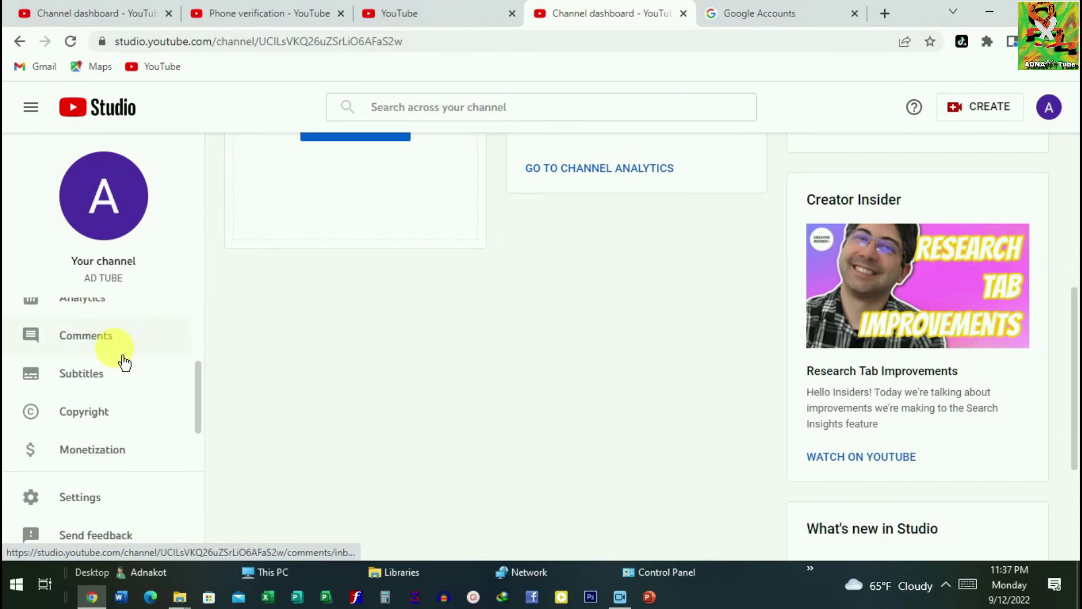
{"action": "scroll", "coordinate": [124, 363], "scroll_direction": "down", "scroll_amount": 2}
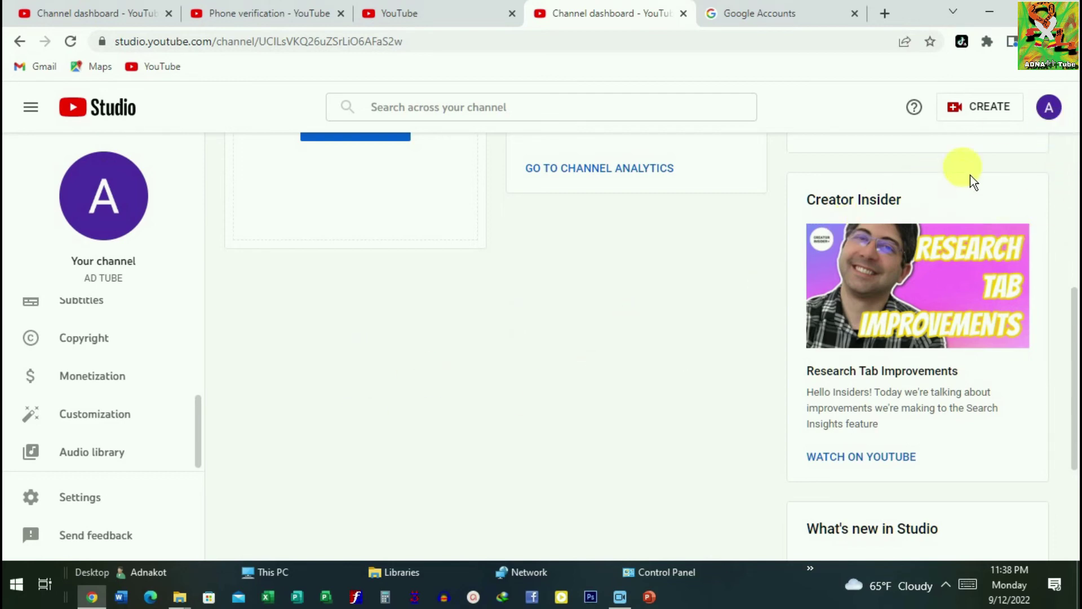
{"action": "left_click", "coordinate": [1049, 109]}
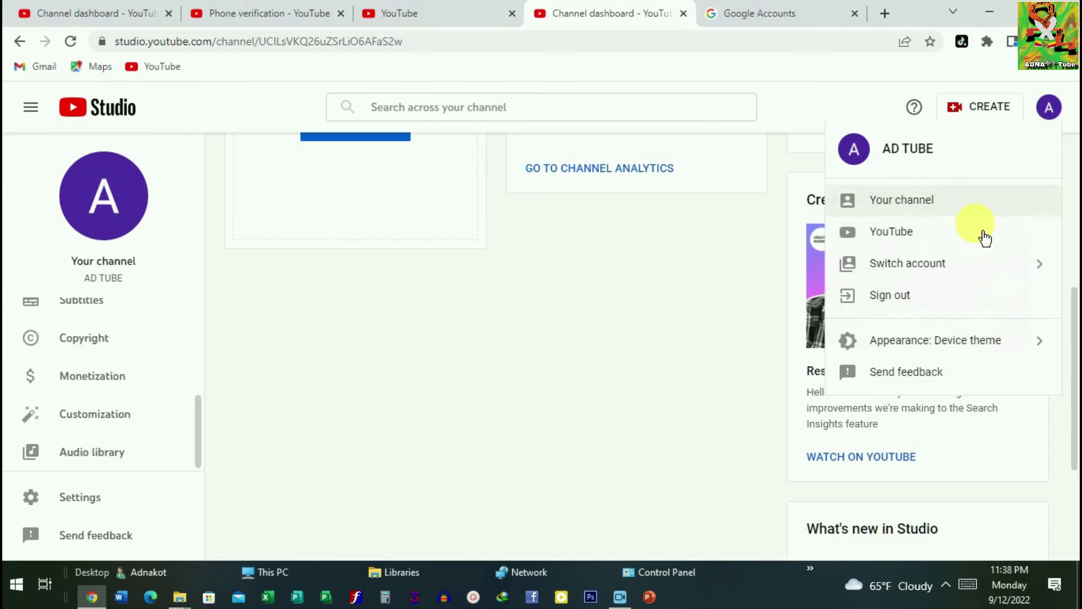
{"action": "left_click", "coordinate": [928, 275]}
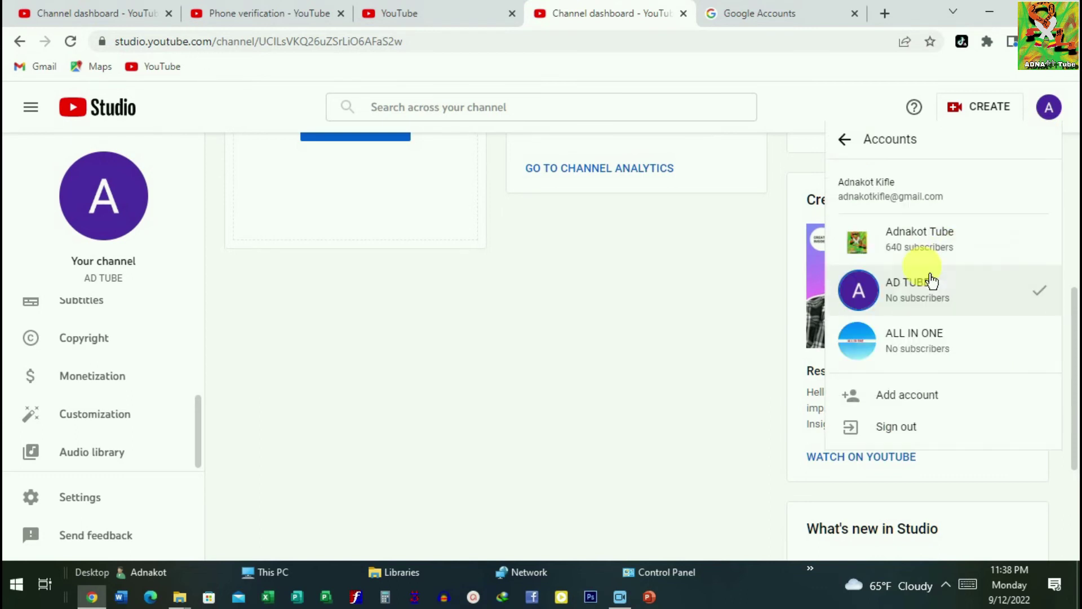
{"action": "left_click", "coordinate": [931, 261]}
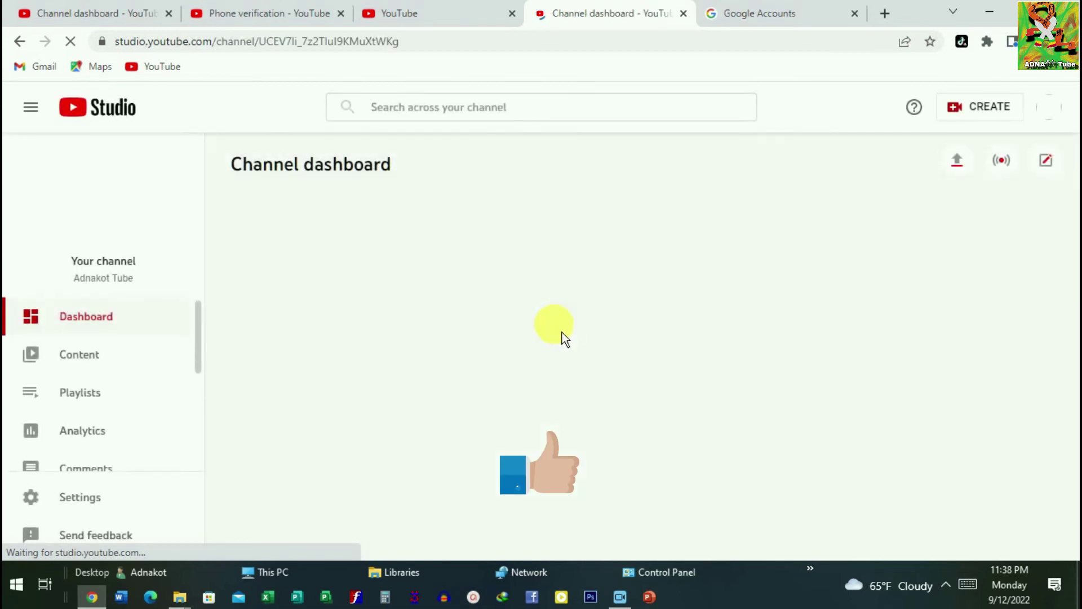
- Open the channel's monetization page and examine the YouTube Partner Program eligibility criteria
{"action": "left_click", "coordinate": [180, 432]}
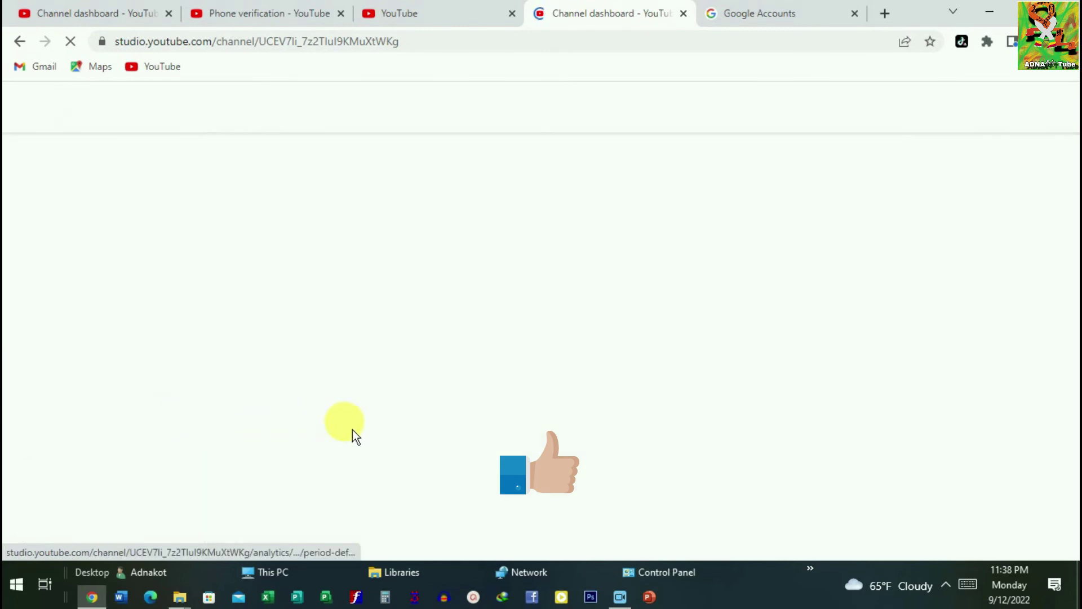
{"action": "scroll", "coordinate": [422, 430], "scroll_direction": "down", "scroll_amount": 9}
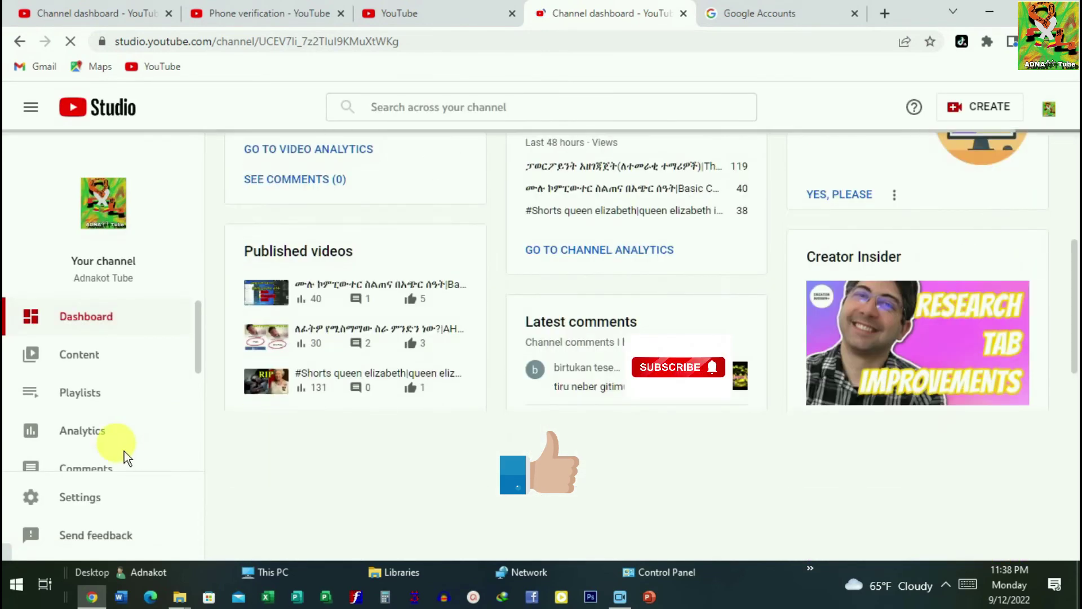
{"action": "scroll", "coordinate": [126, 458], "scroll_direction": "down", "scroll_amount": 4}
{"action": "left_click", "coordinate": [92, 377]}
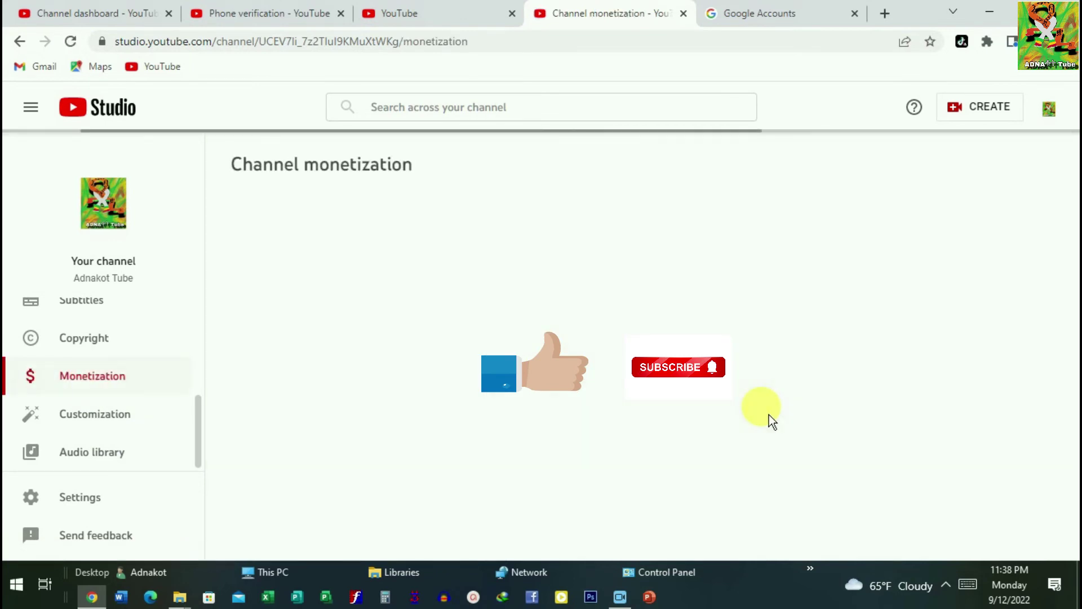
{"action": "scroll", "coordinate": [767, 417], "scroll_direction": "down", "scroll_amount": 2}
{"action": "scroll", "coordinate": [766, 420], "scroll_direction": "down", "scroll_amount": 1}
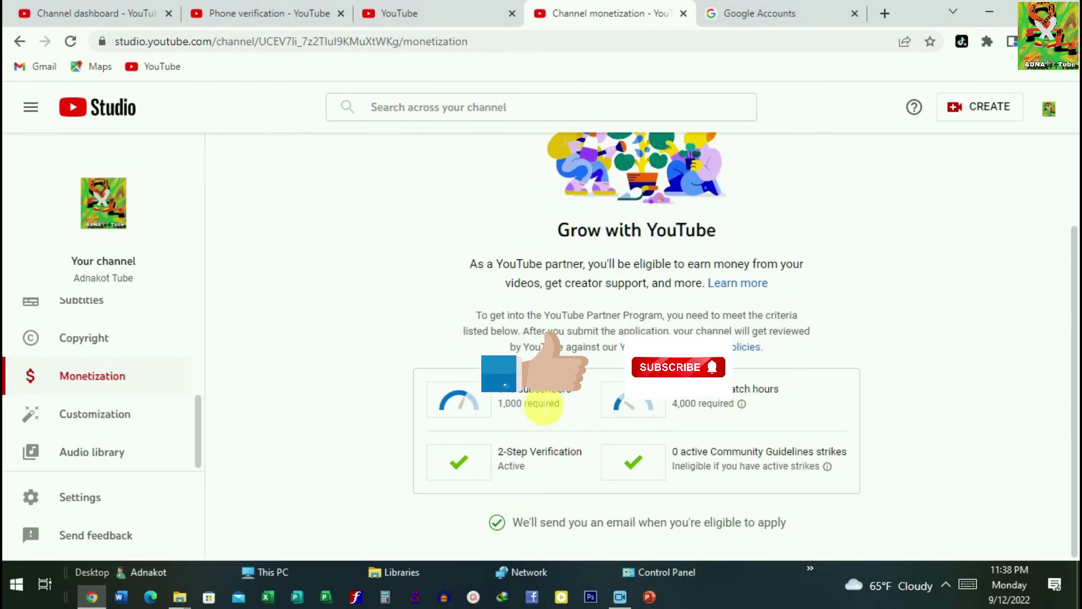